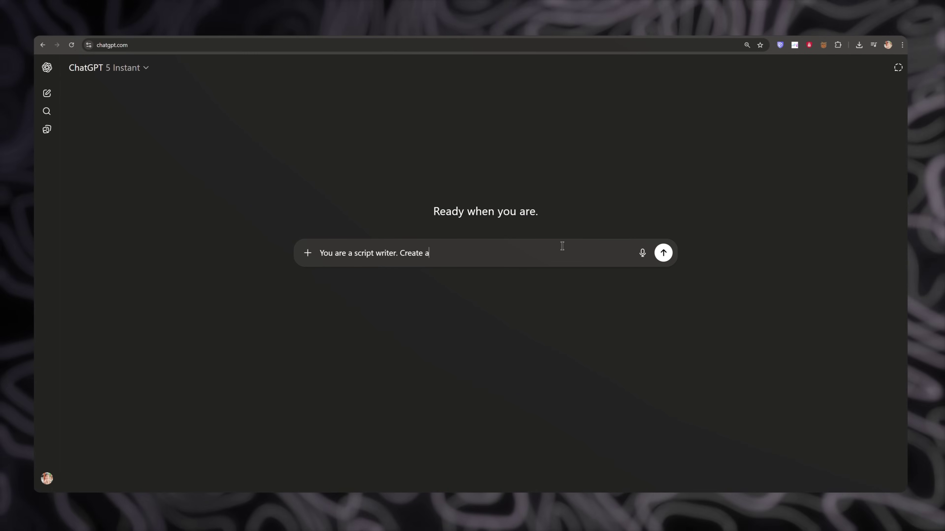
Draft the Alcatraz documentary script-writer prompt, then select its opening words to add 'Please refine this prompt:'.
text( my YouTube video about documentary on )
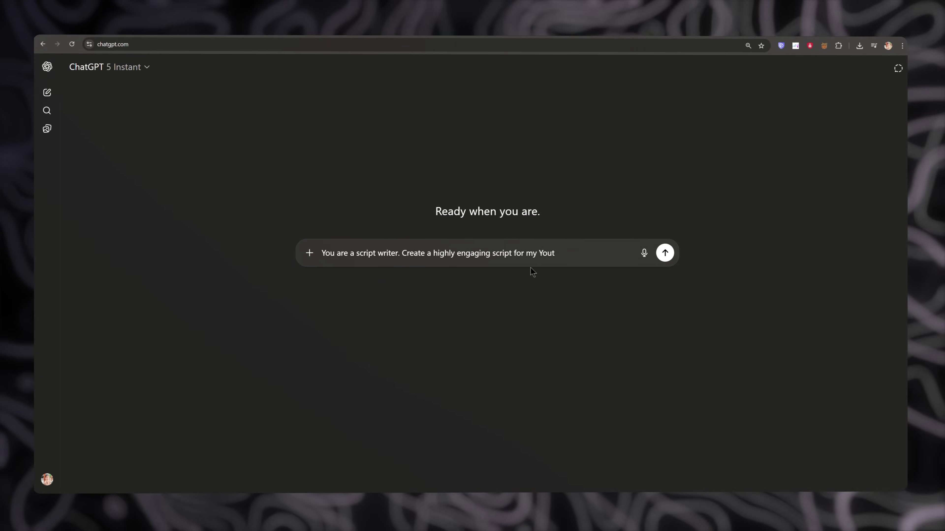
text(the prison b)
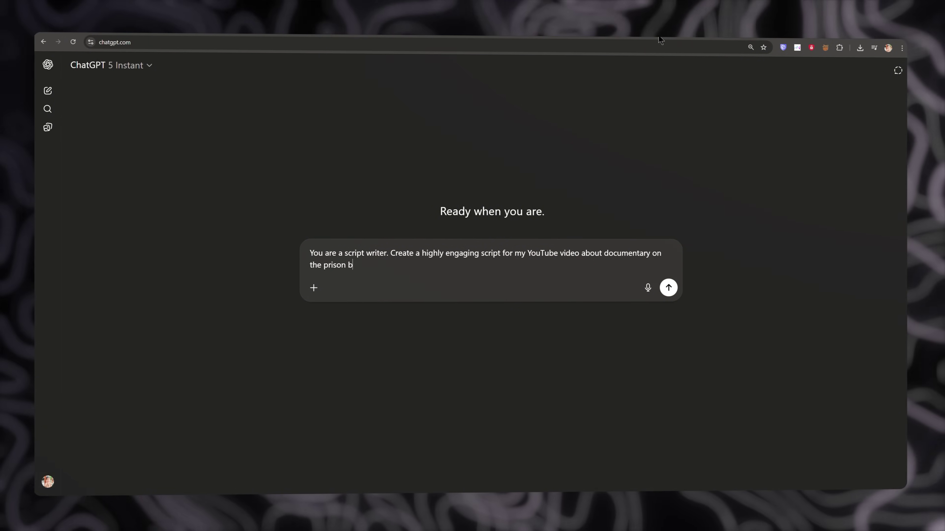
text(reak that happened in AIcatraz, San Francisco. Do no)
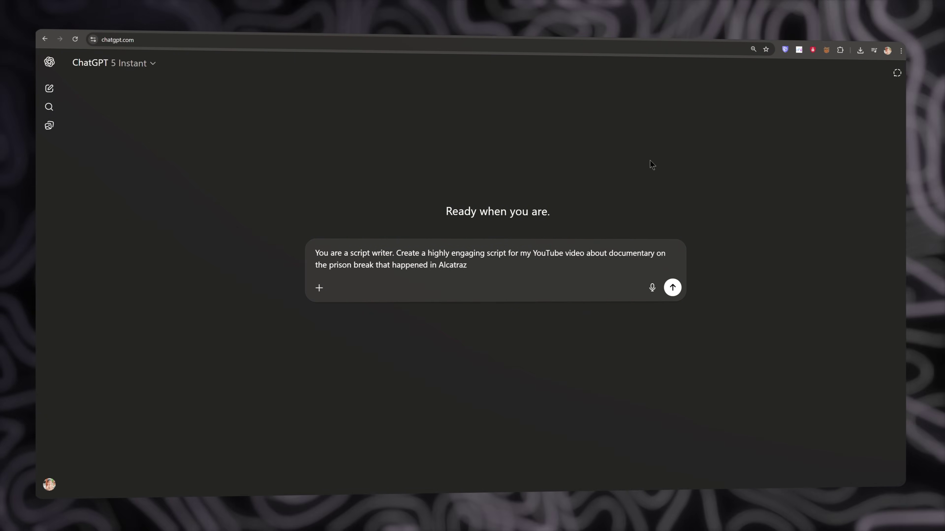
text(t include narration, timestamps or ti)
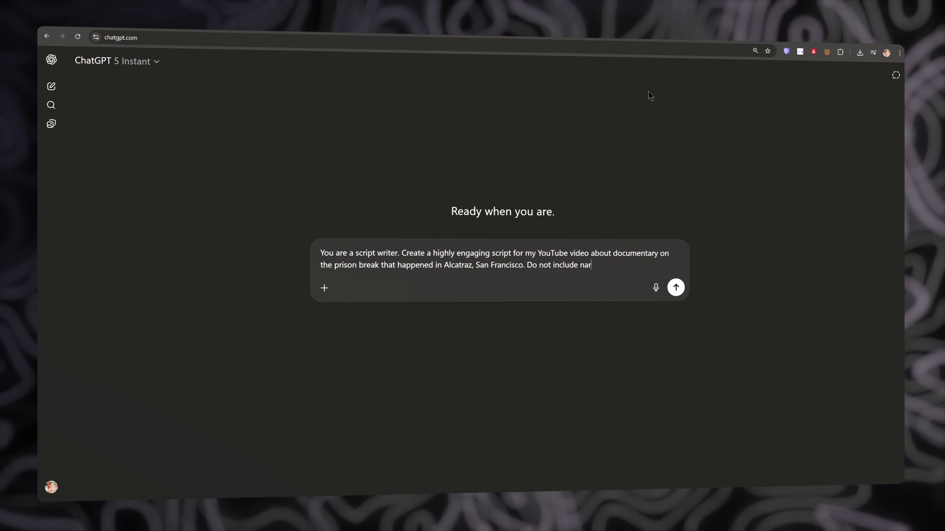
text(tles. Just full )
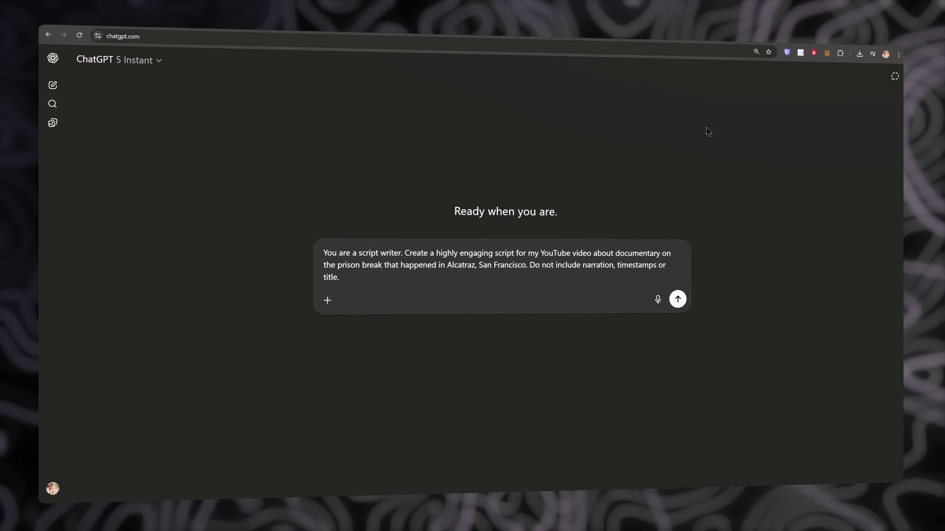
text(script for the voiceovers.)
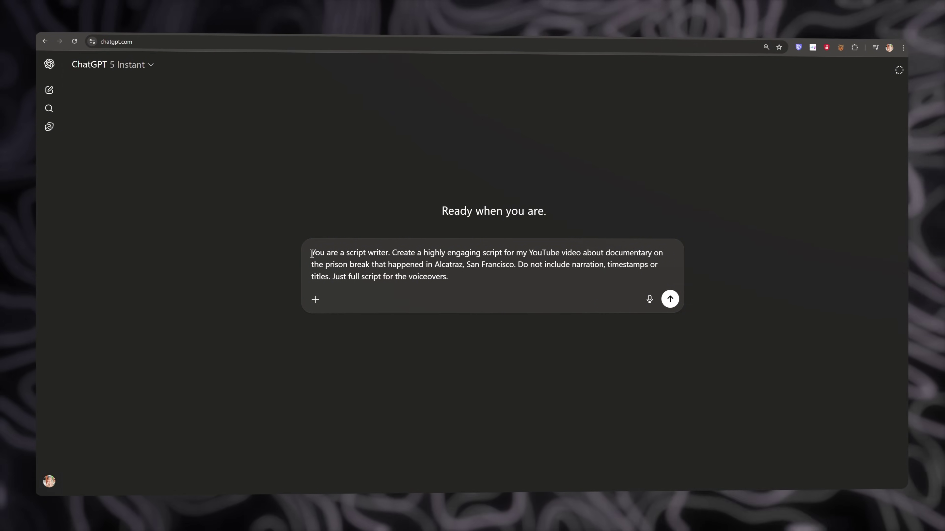
drag(312, 253, 389, 254)
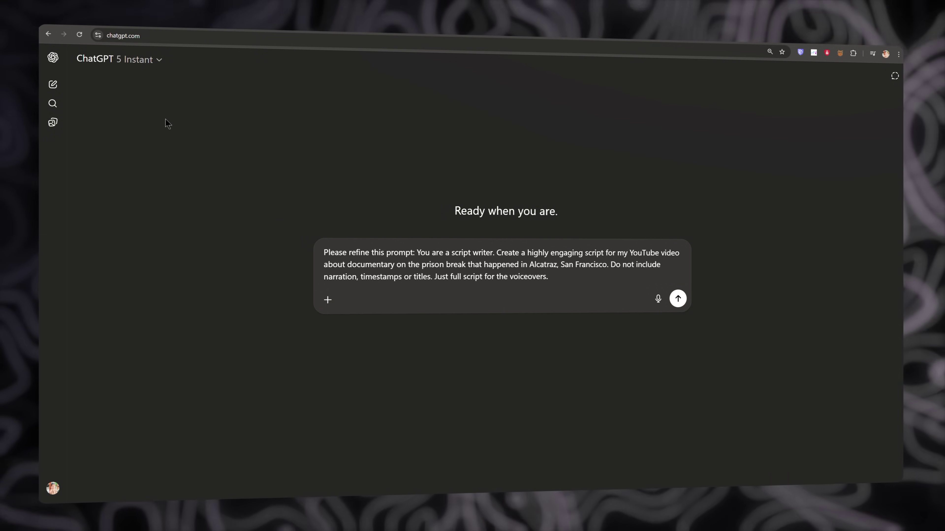
click(139, 71)
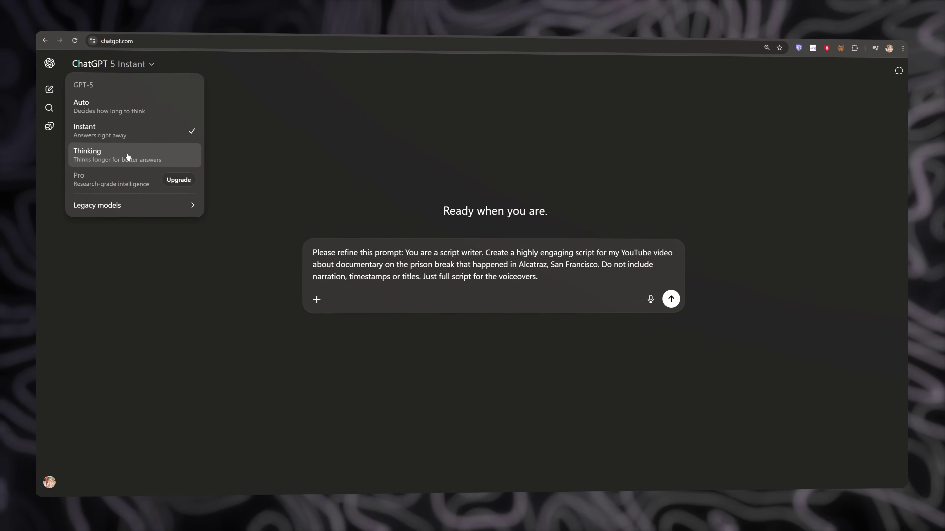
click(126, 157)
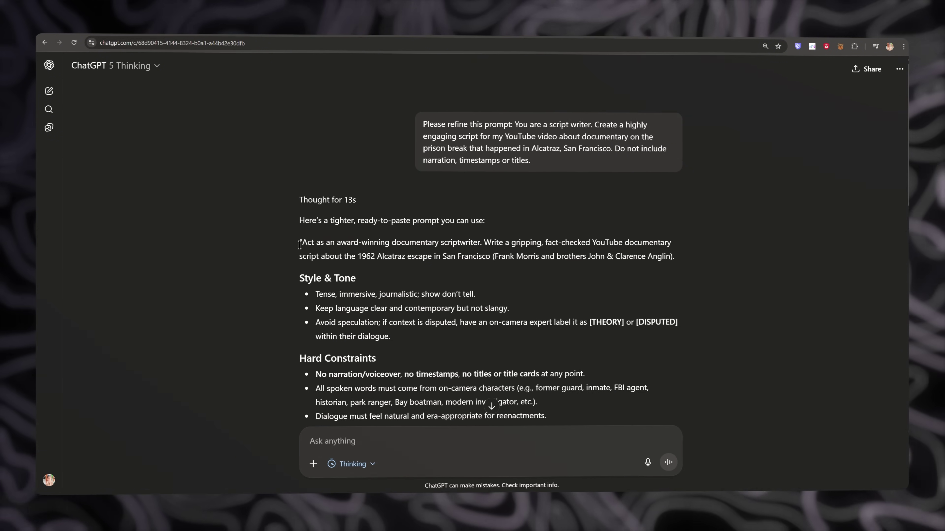
drag(295, 249, 573, 393)
scroll(446, 329, down, 5)
scroll(550, 365, down, 3)
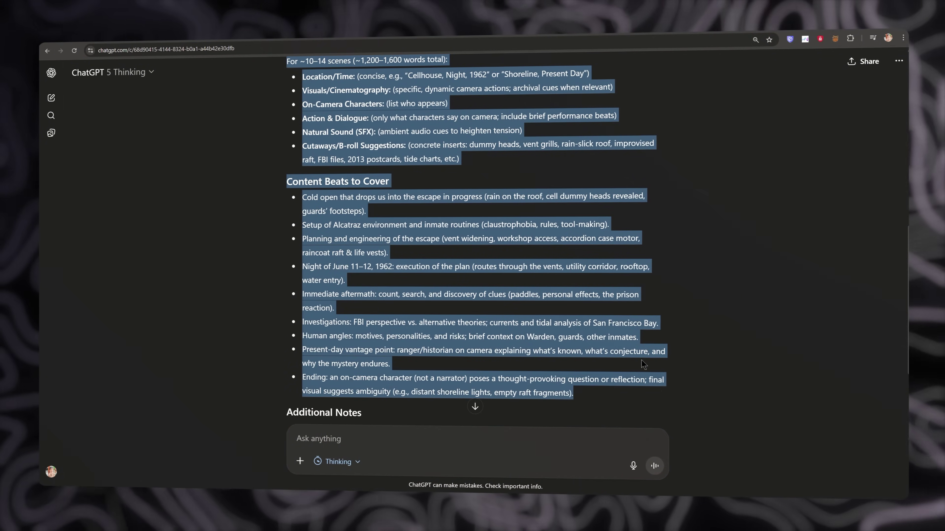
click(568, 362)
scroll(568, 360, down, 3)
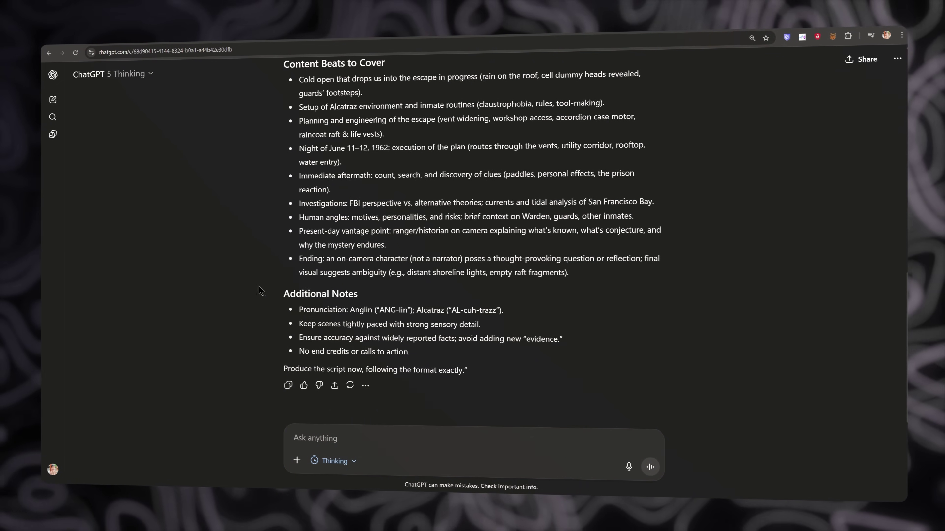
drag(282, 293, 467, 373)
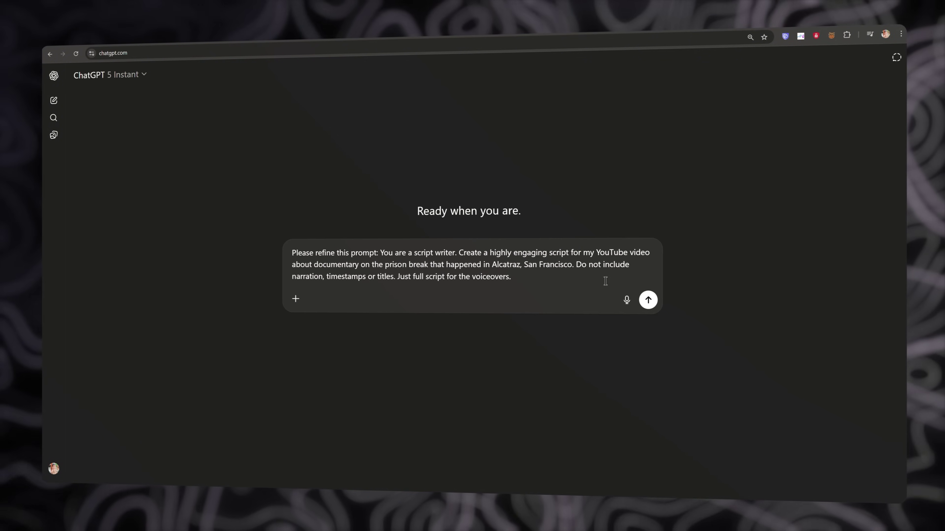
click(648, 301)
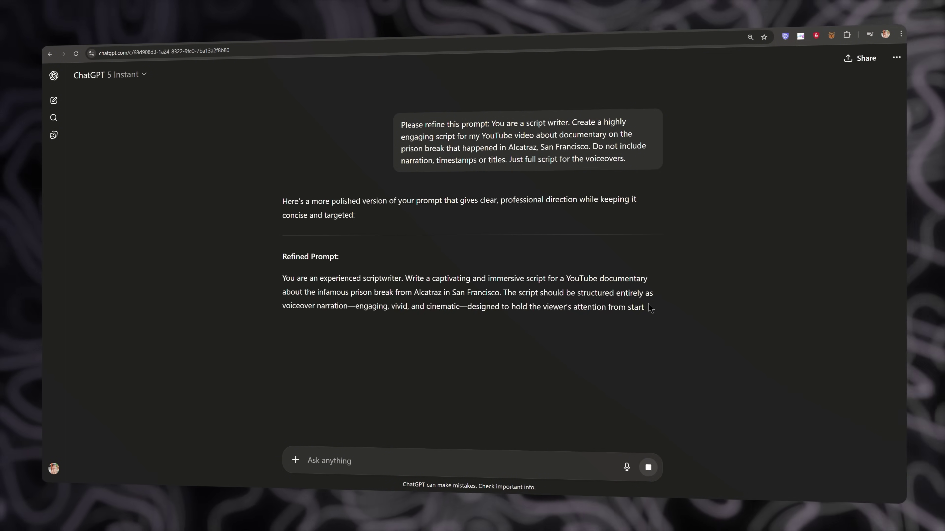
Copy the Refined Prompt paragraph into the message box and send it as a new message.
drag(359, 254, 618, 304)
key(ctrl+c)
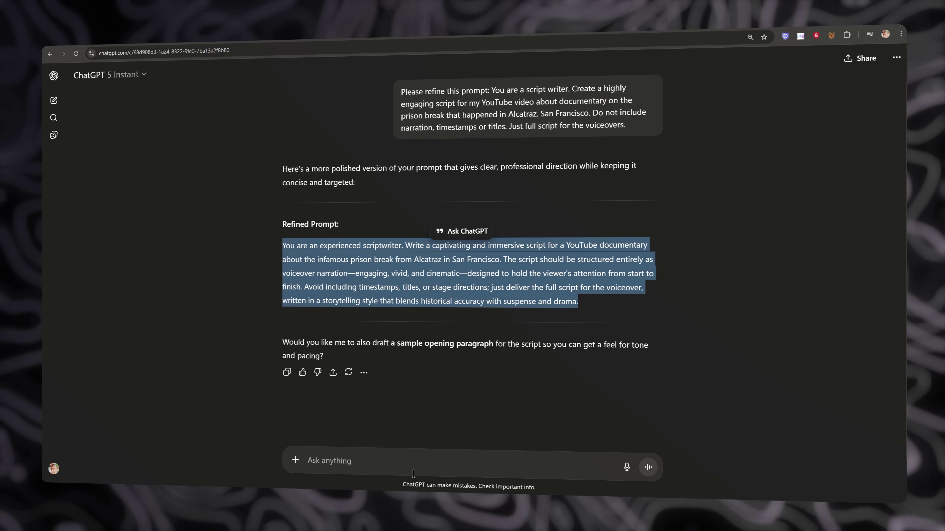
click(449, 449)
key(ctrl+v)
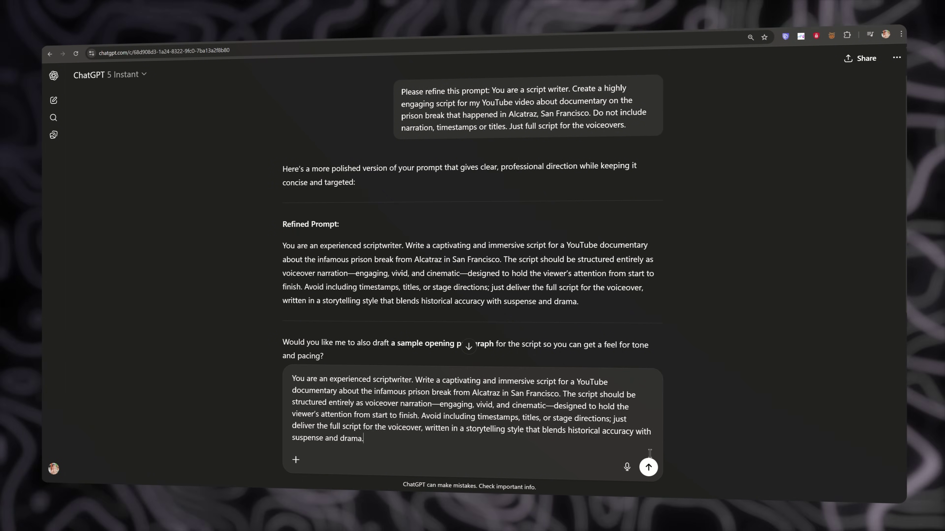
click(648, 467)
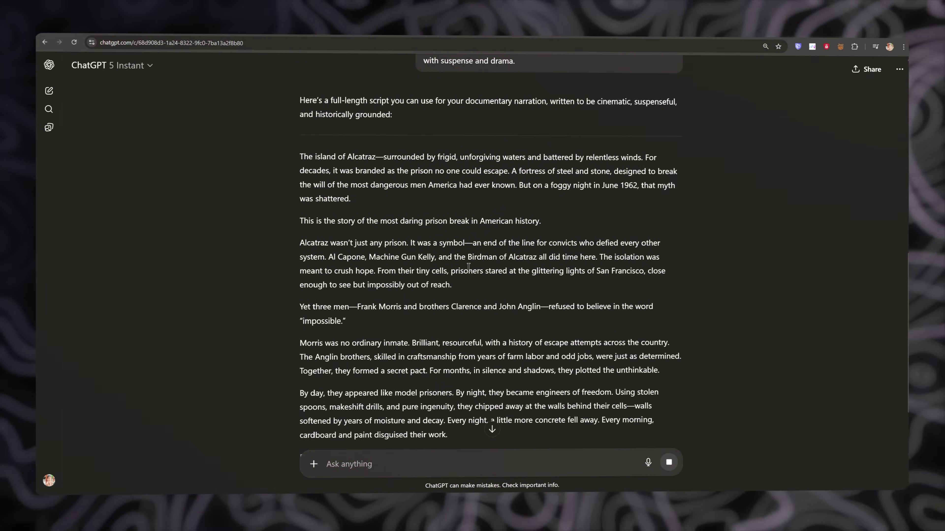
Scroll down through the generated Alcatraz narration script.
scroll(468, 267, down, 5)
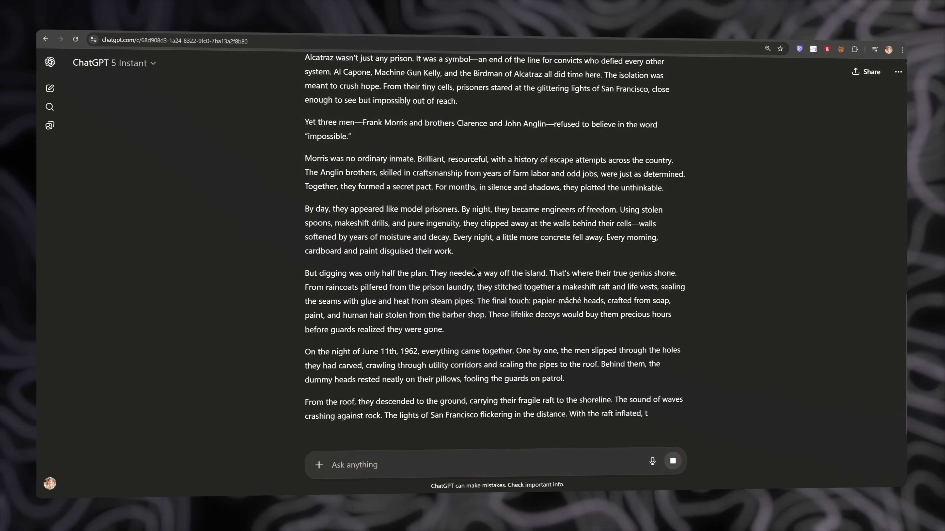
triple_click(498, 309)
click(498, 309)
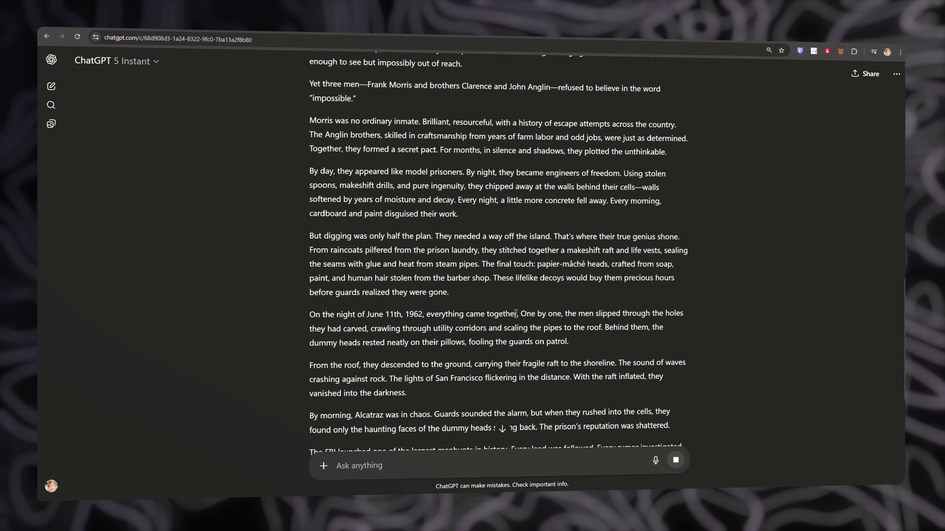
scroll(515, 314, down, 7)
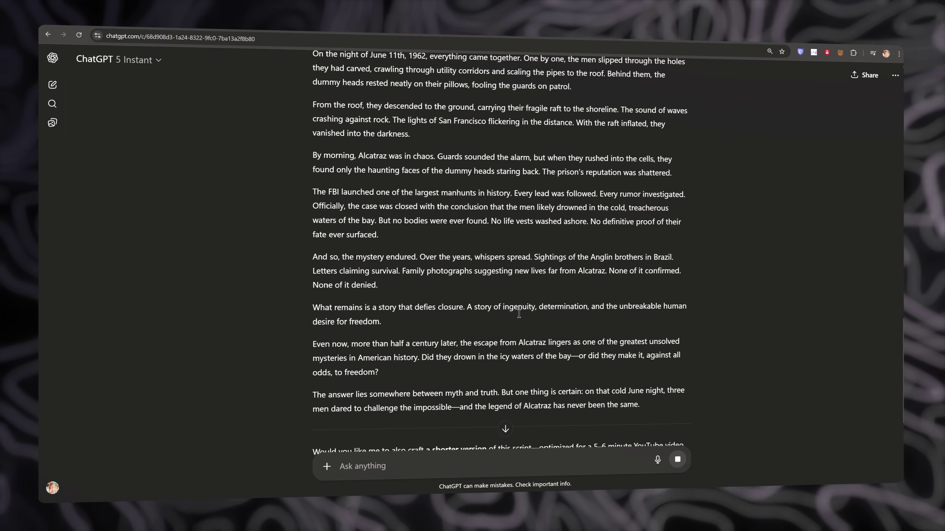
scroll(519, 314, down, 2)
Scroll back up to review the Refined Prompt paragraph above the script.
scroll(518, 312, up, 14)
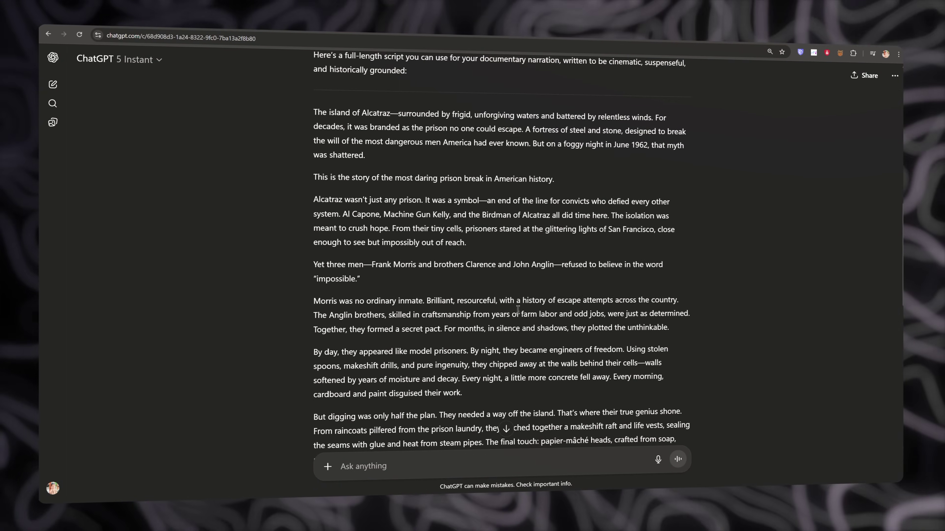
scroll(518, 310, up, 6)
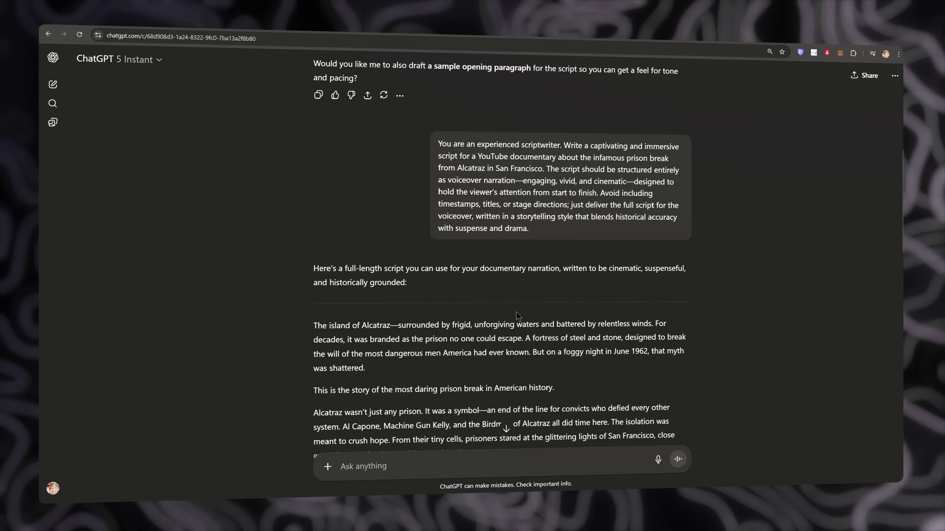
scroll(517, 313, up, 6)
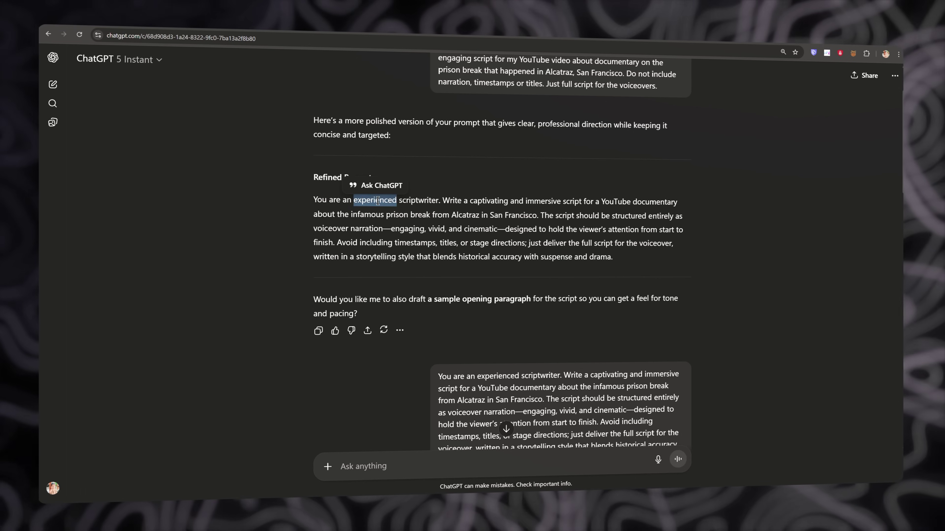
click(484, 199)
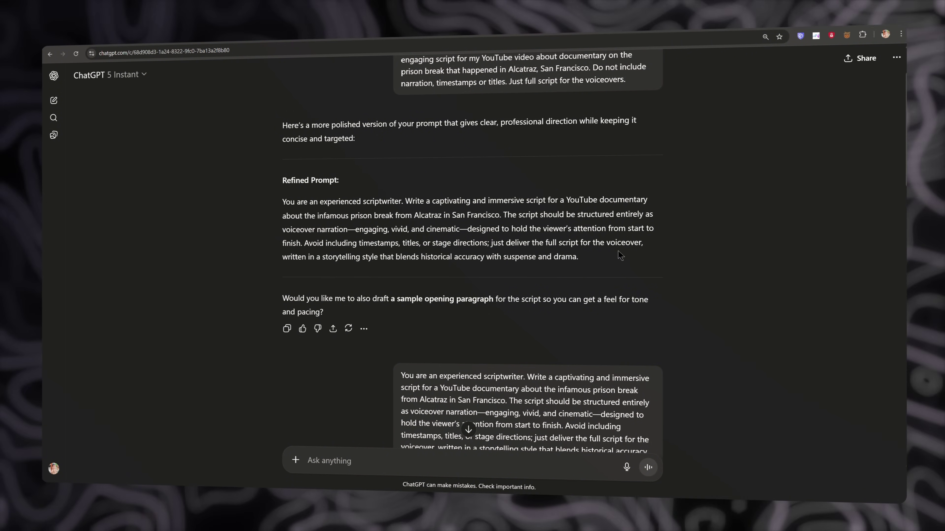
triple_click(393, 230)
click(471, 227)
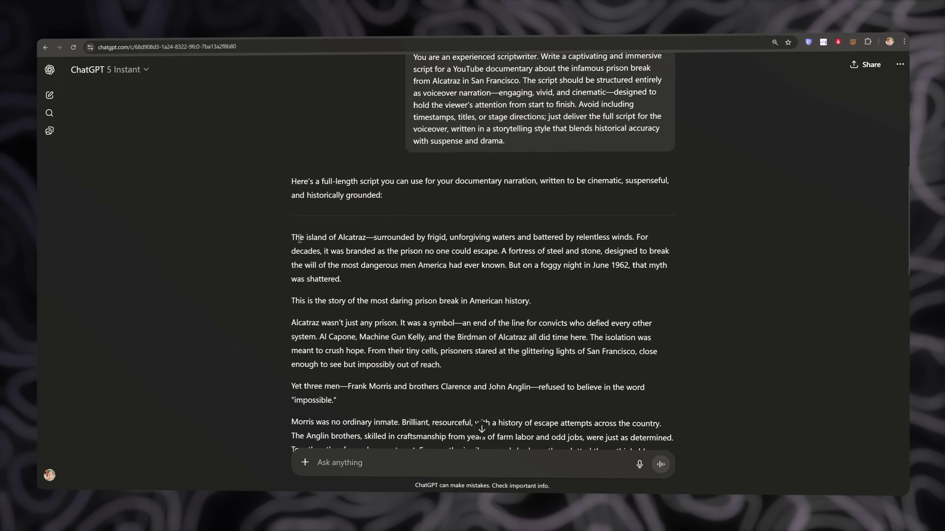
drag(300, 238, 432, 286)
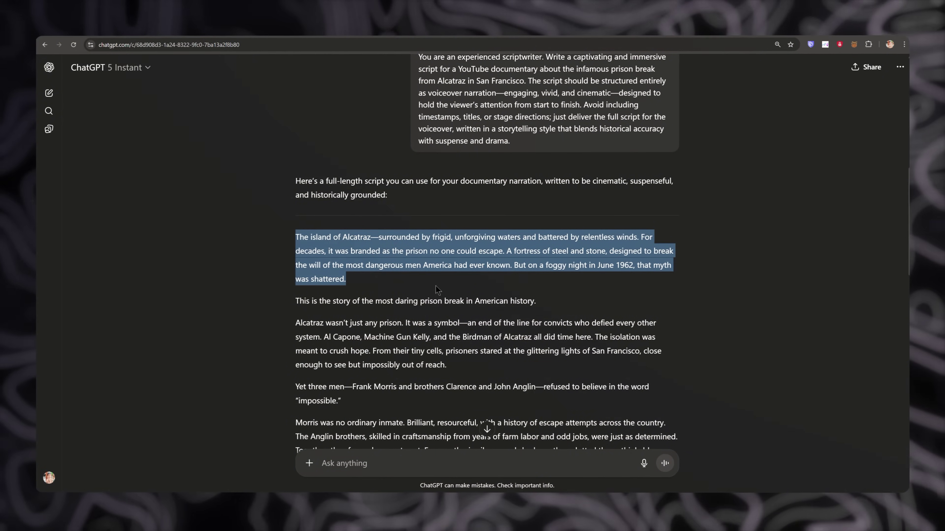
click(459, 287)
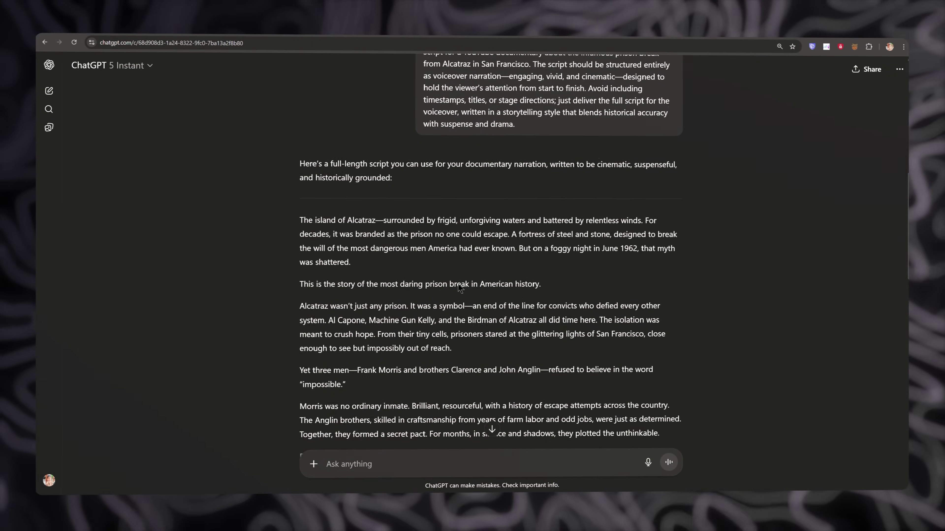
scroll(460, 286, down, 3)
drag(302, 203, 500, 246)
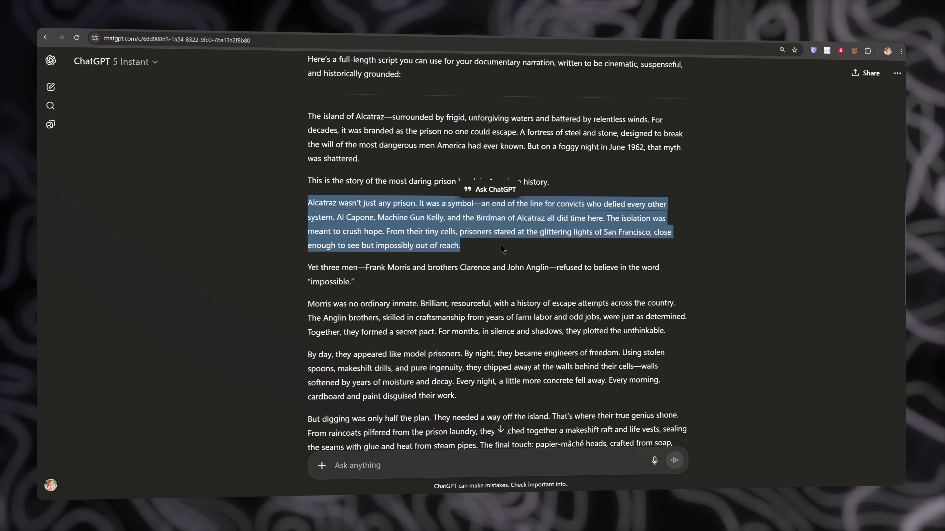
click(502, 248)
drag(309, 267, 403, 290)
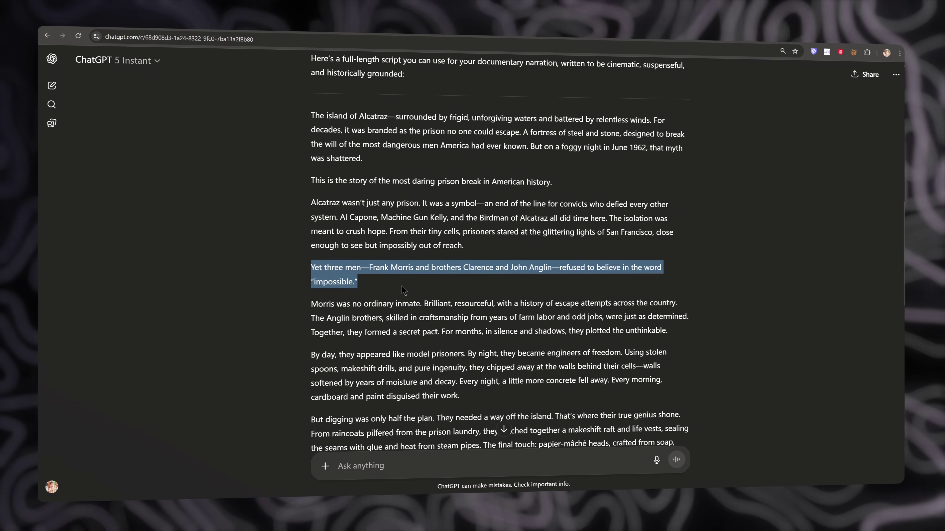
scroll(502, 298, down, 2)
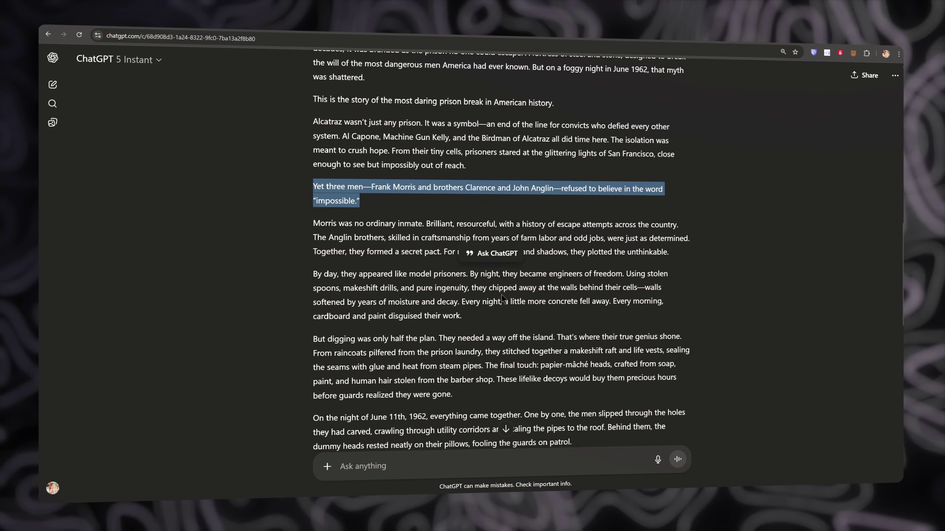
click(502, 298)
scroll(521, 297, down, 2)
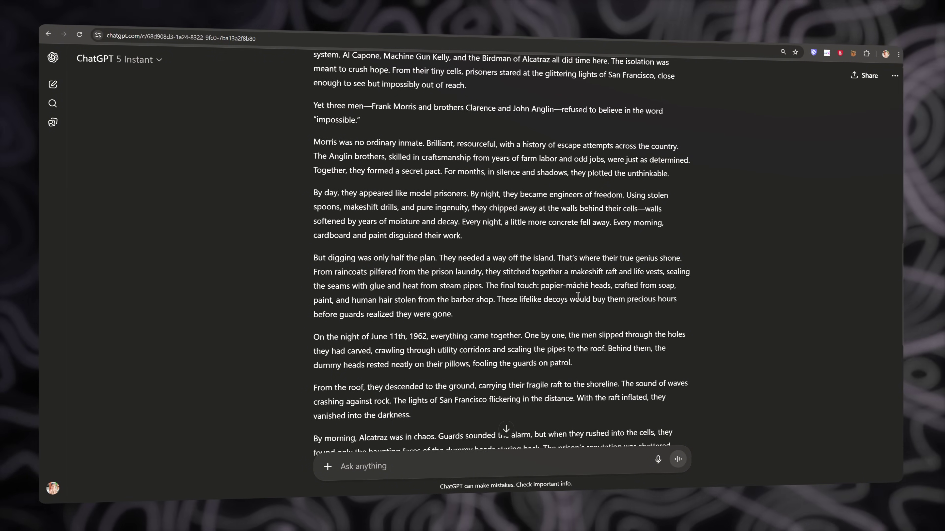
scroll(577, 296, down, 2)
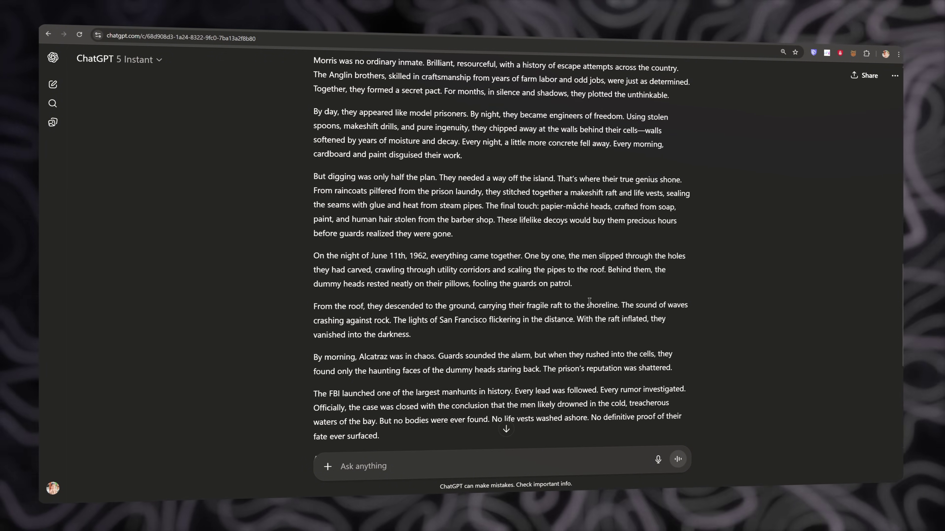
scroll(589, 301, down, 2)
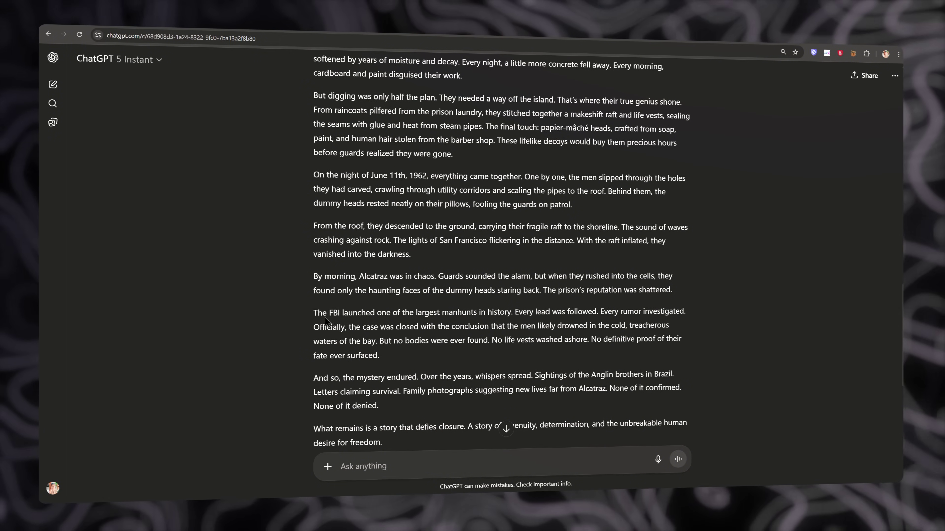
drag(314, 315, 433, 356)
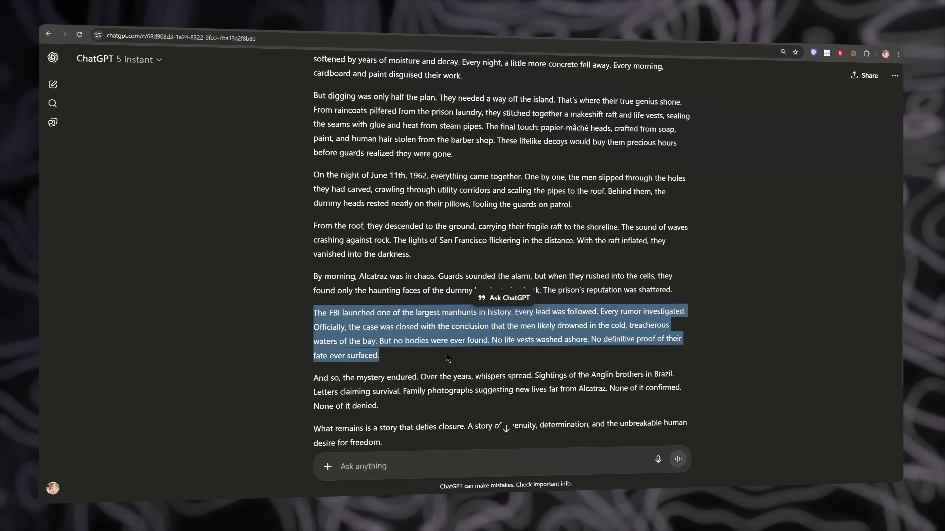
scroll(447, 357, down, 3)
click(447, 330)
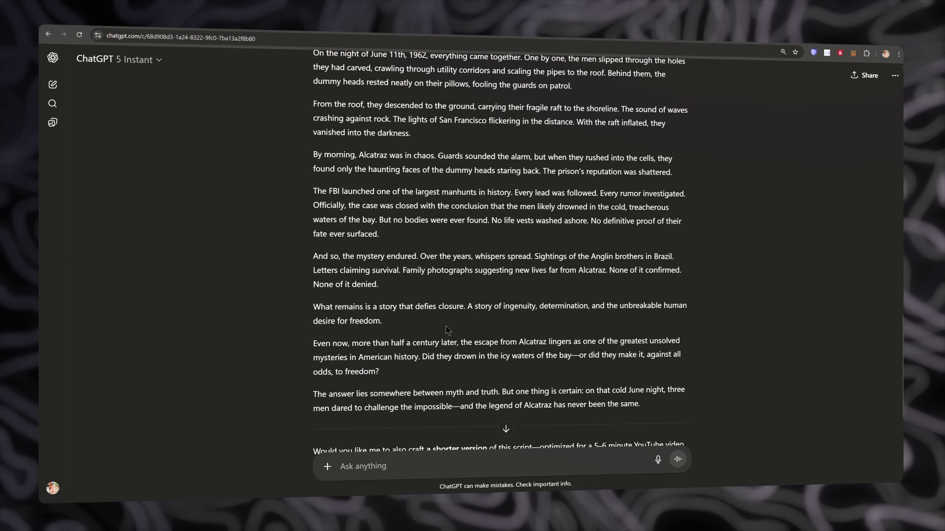
scroll(447, 331, up, 3)
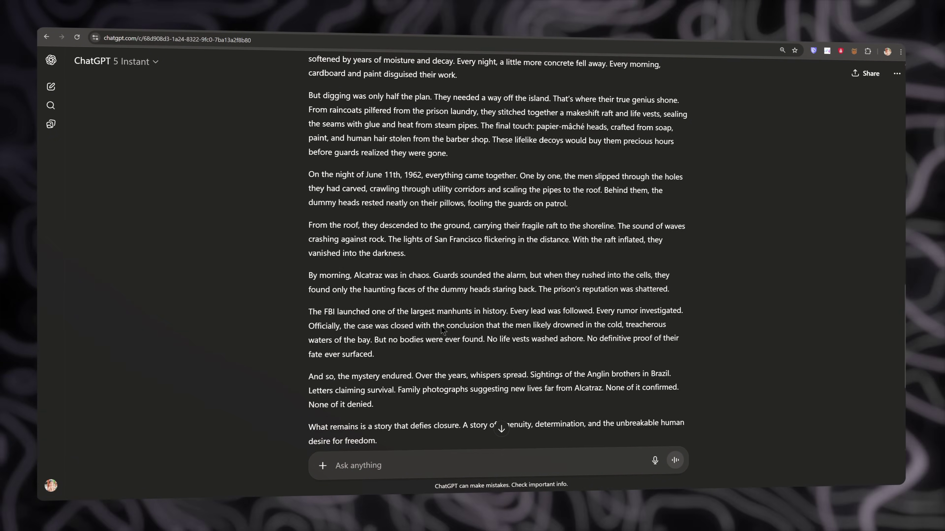
scroll(442, 329, up, 4)
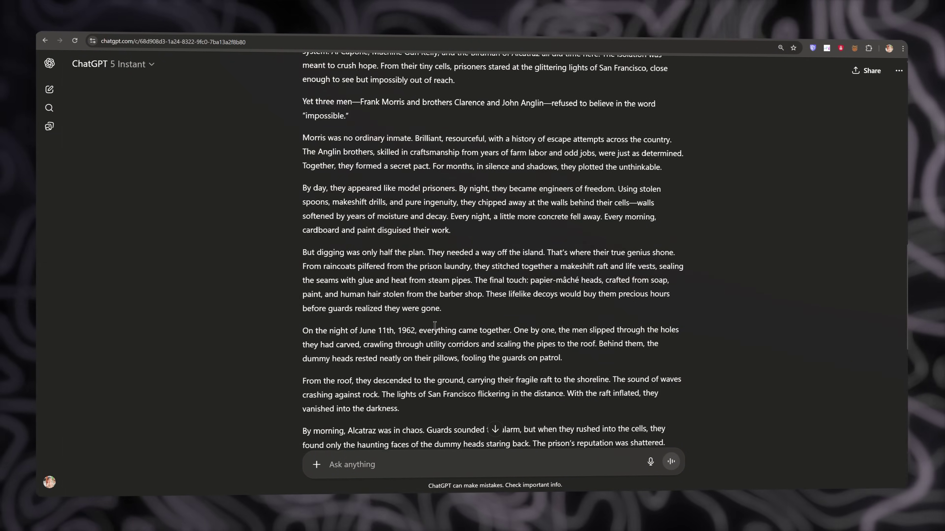
scroll(435, 326, up, 4)
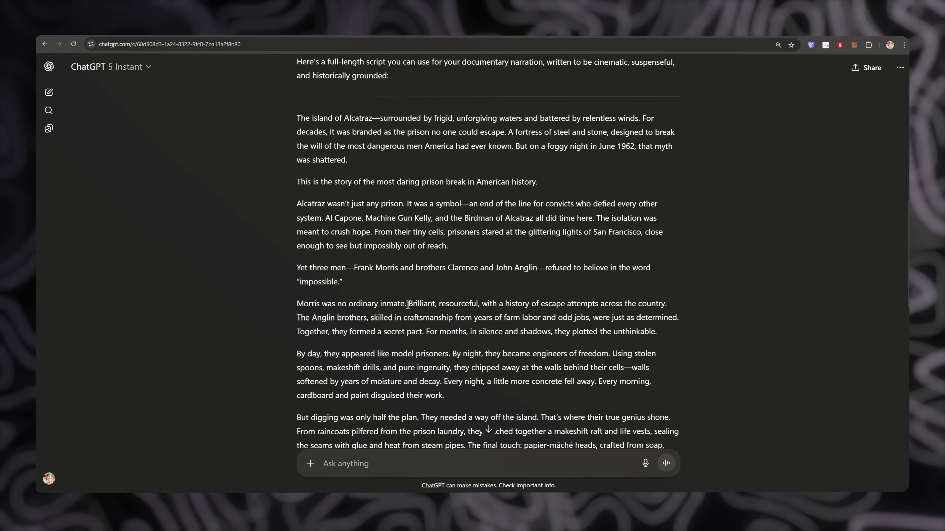
drag(296, 119, 449, 246)
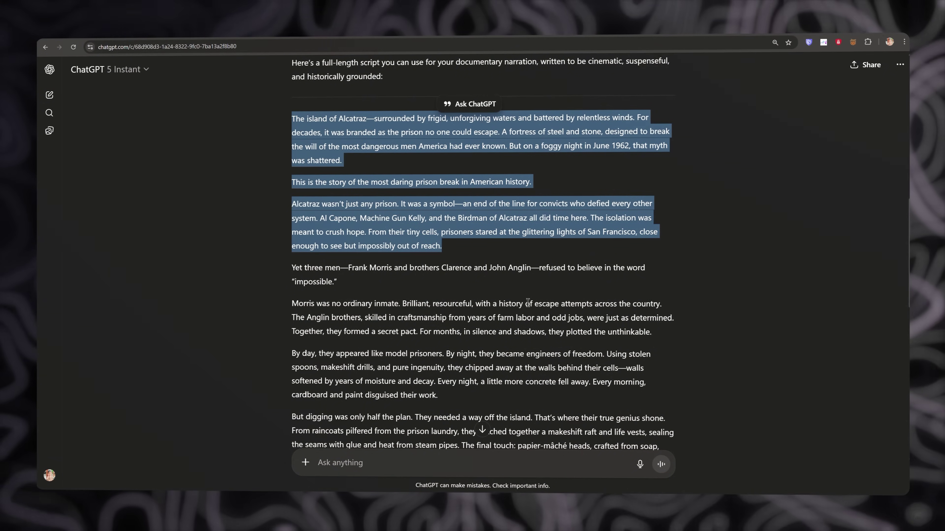
click(412, 462)
Ask for a roughly 150-word atmospheric Alcatraz thriller vignette based on the script above.
text(The script above is g)
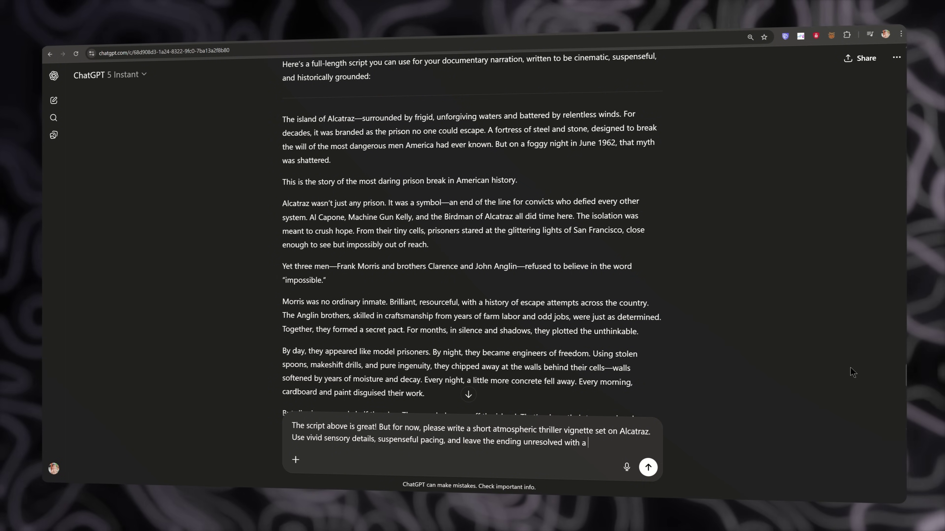
text(About 150 words in total.)
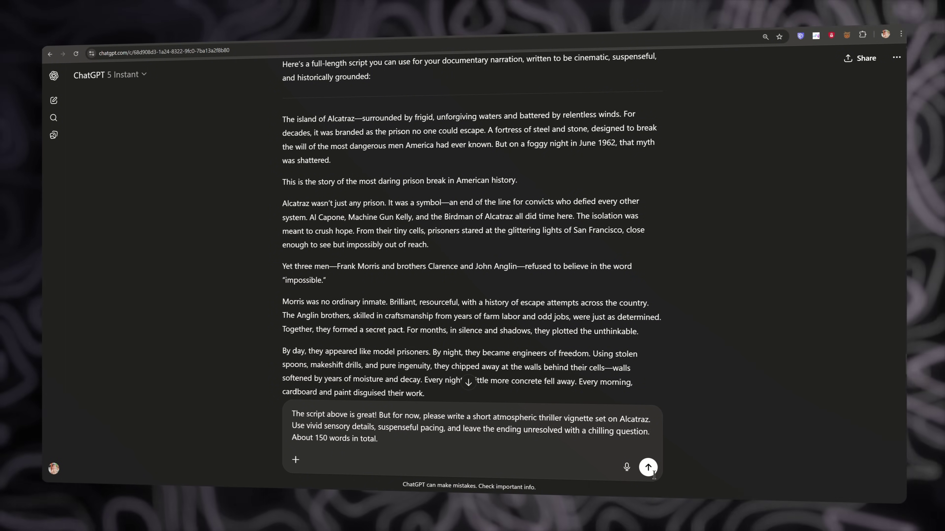
click(648, 467)
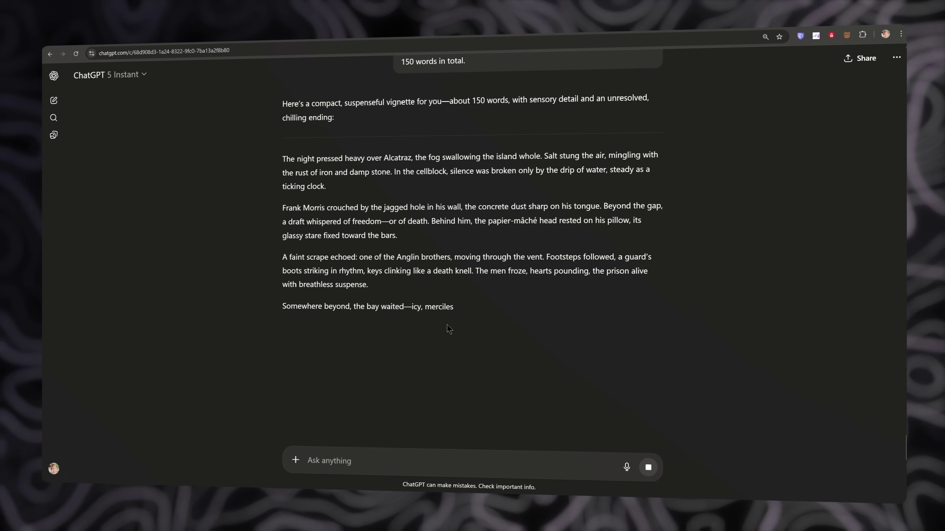
Review the returned vignette and the sent request above it.
drag(280, 164, 521, 343)
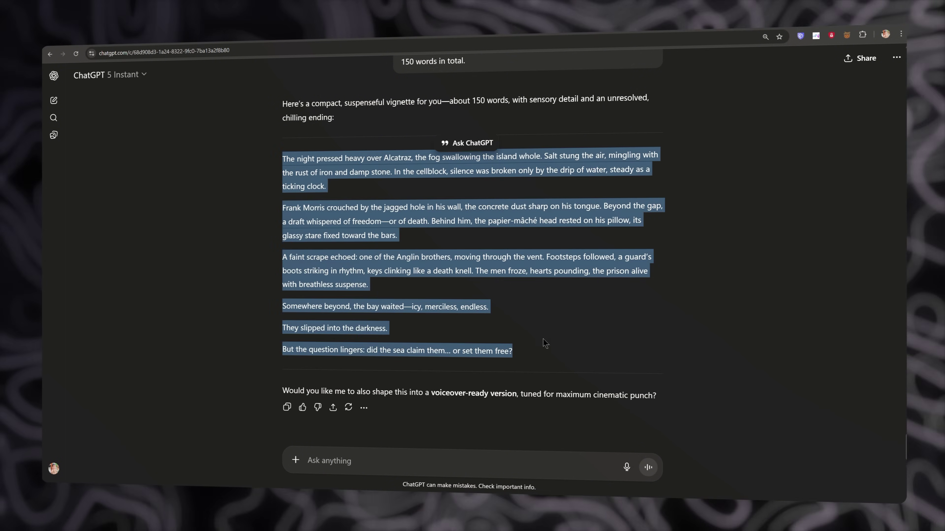
click(512, 287)
scroll(573, 298, up, 3)
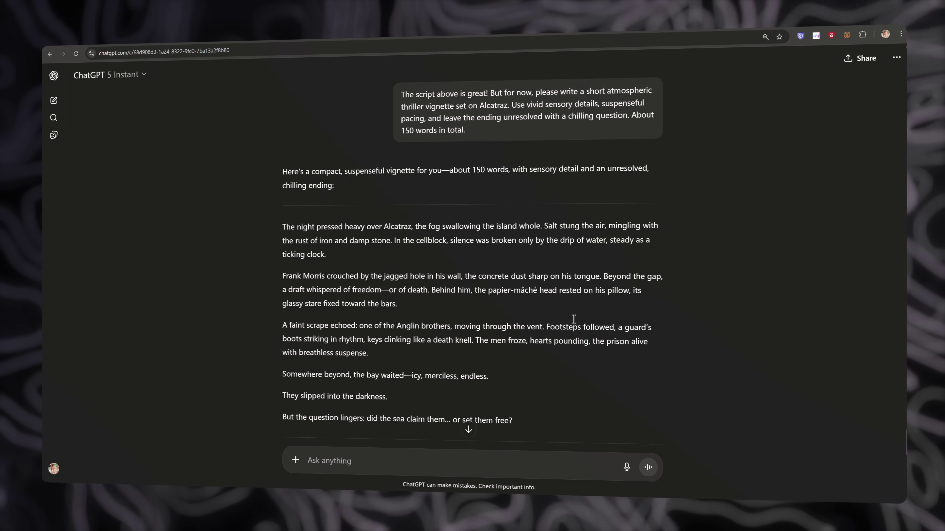
scroll(564, 297, up, 1)
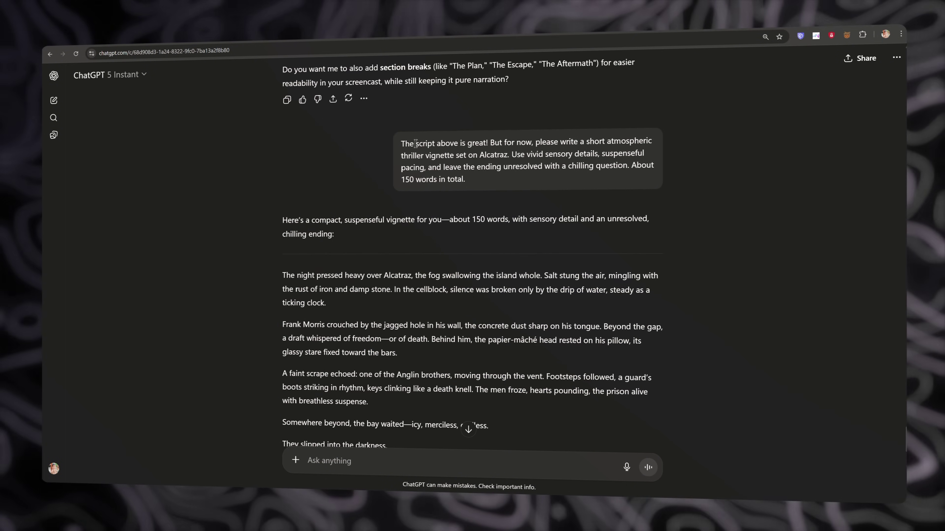
drag(401, 143, 484, 181)
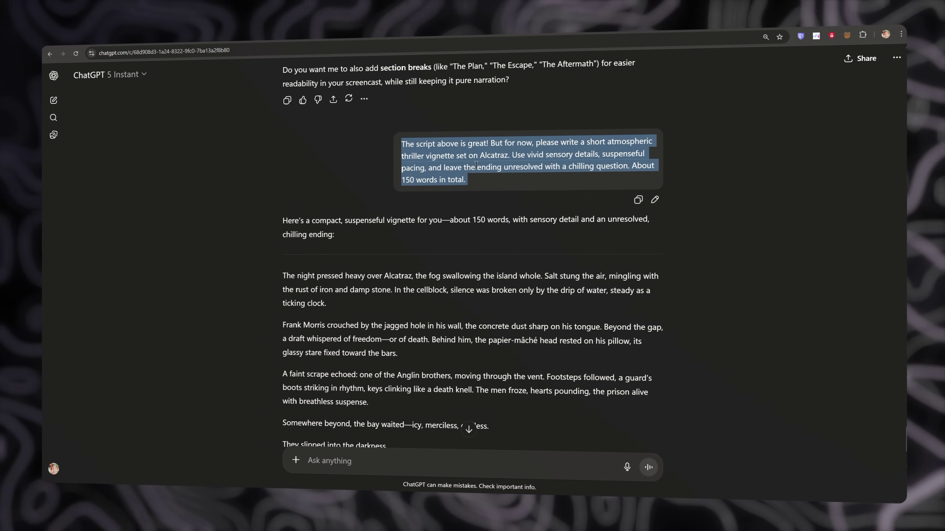
click(619, 142)
Highlight 'atmospheric', 'vignette', 'suspenseful', 'pacing' and the chilling-question ending, then select the 22-line story.
double_click(622, 142)
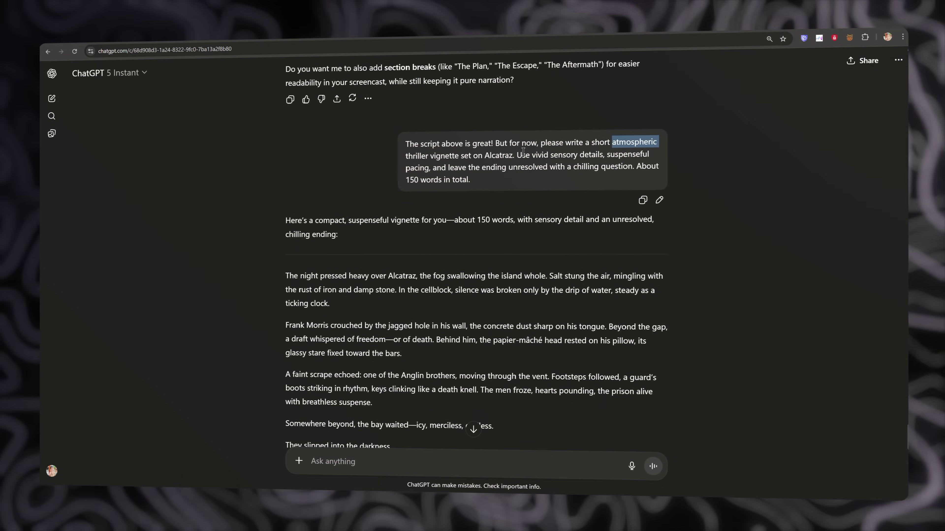
click(622, 143)
double_click(443, 156)
click(629, 154)
double_click(635, 155)
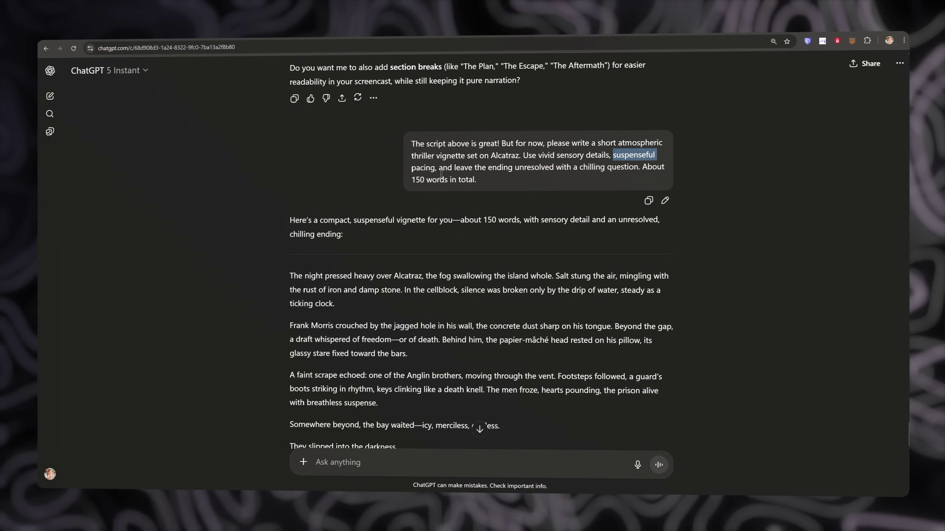
double_click(422, 167)
click(453, 168)
drag(459, 168, 641, 167)
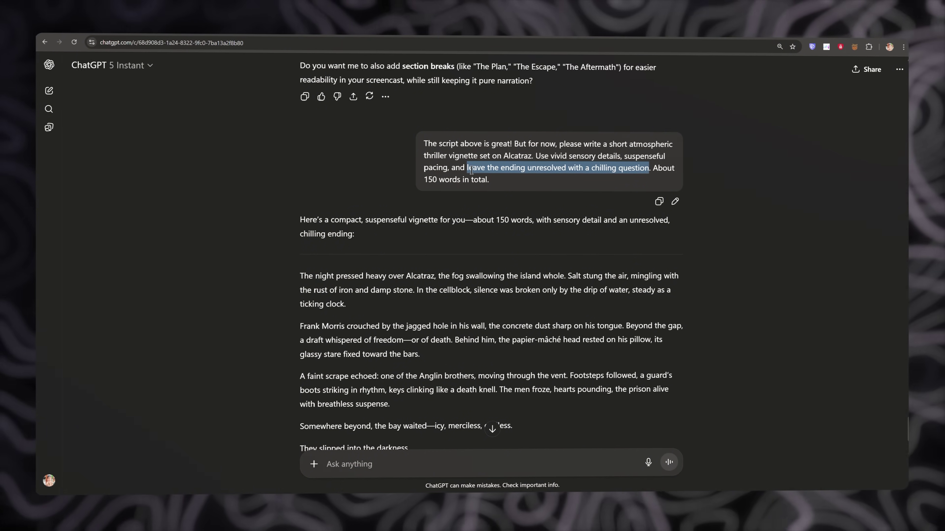
click(589, 183)
drag(66, 52, 341, 249)
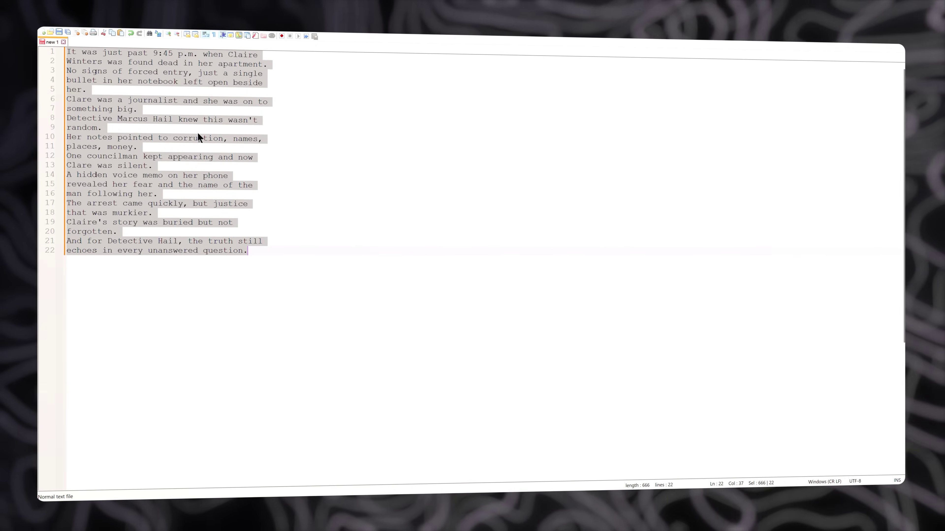
Paste the journalist murder story from the text editor into a new ChatGPT chat.
click(197, 133)
key(ctrl+a)
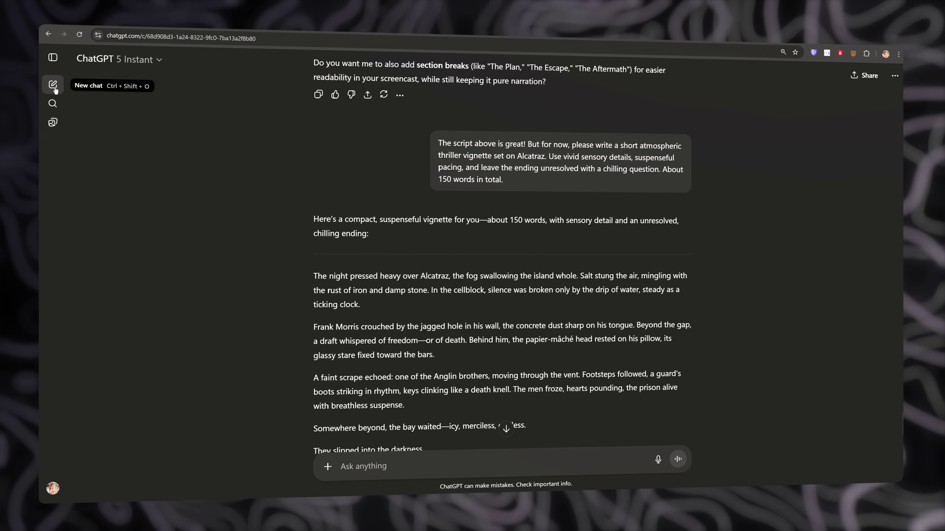
click(53, 86)
key(ctrl+v)
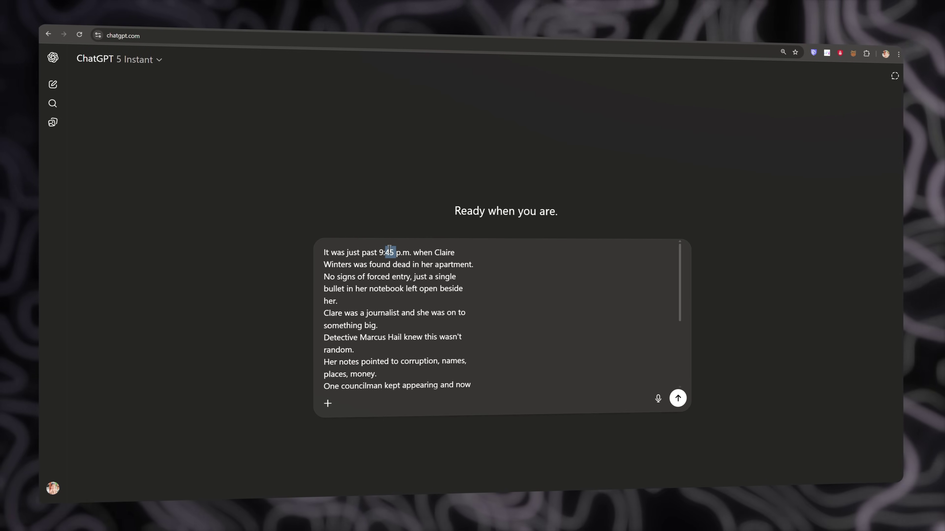
With the Instant model, ask how to phrase a concise prompt to achieve this script.
click(128, 65)
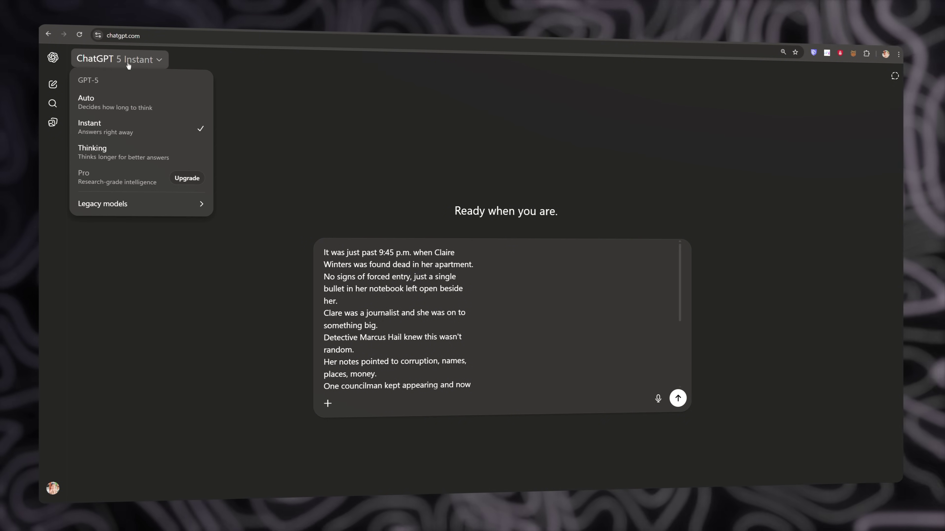
click(127, 129)
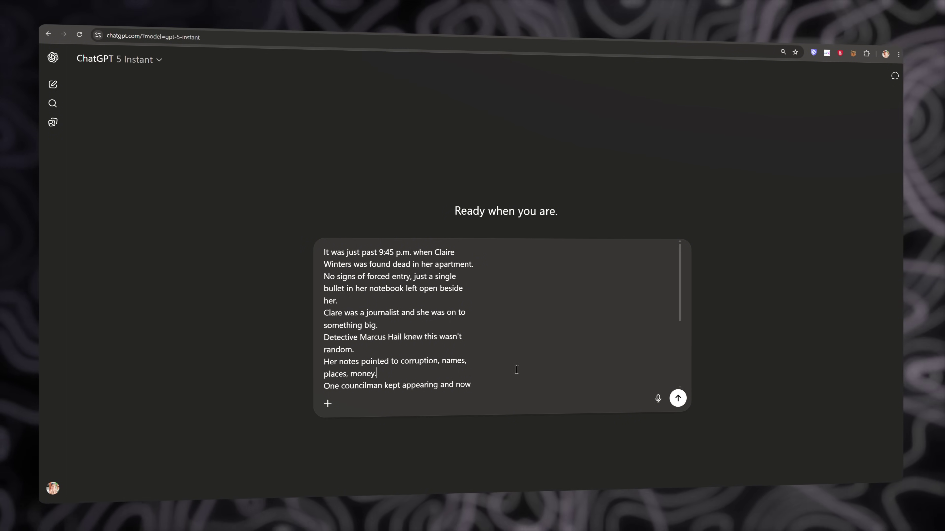
scroll(519, 376, down, 4)
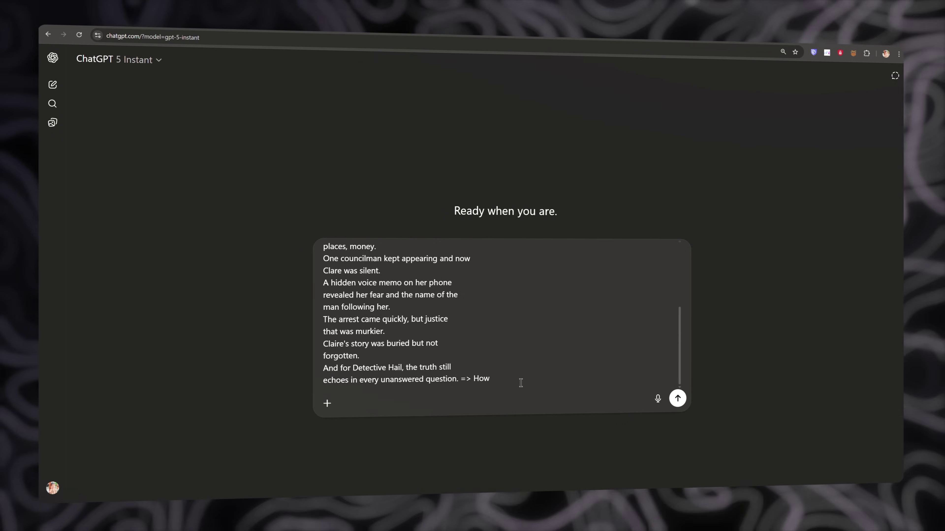
text(se my prompt concisely to achieve this script re)
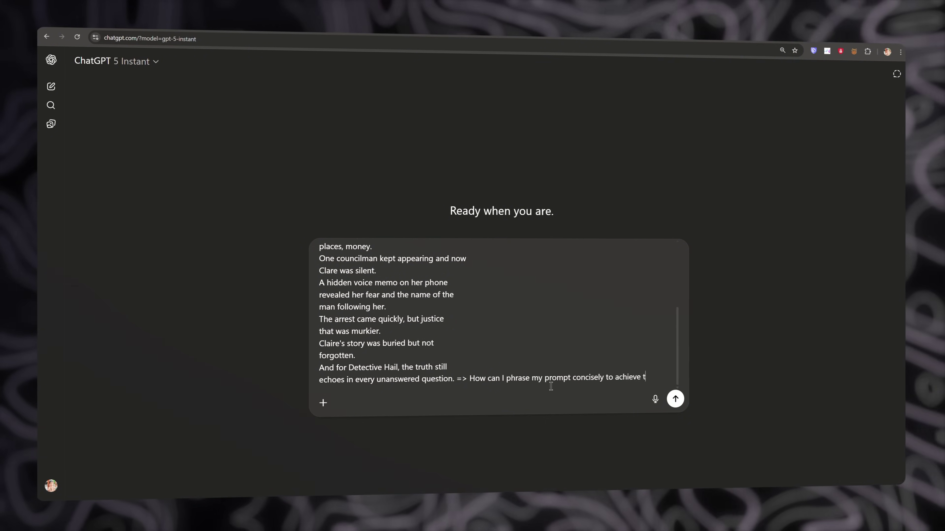
text(sult?)
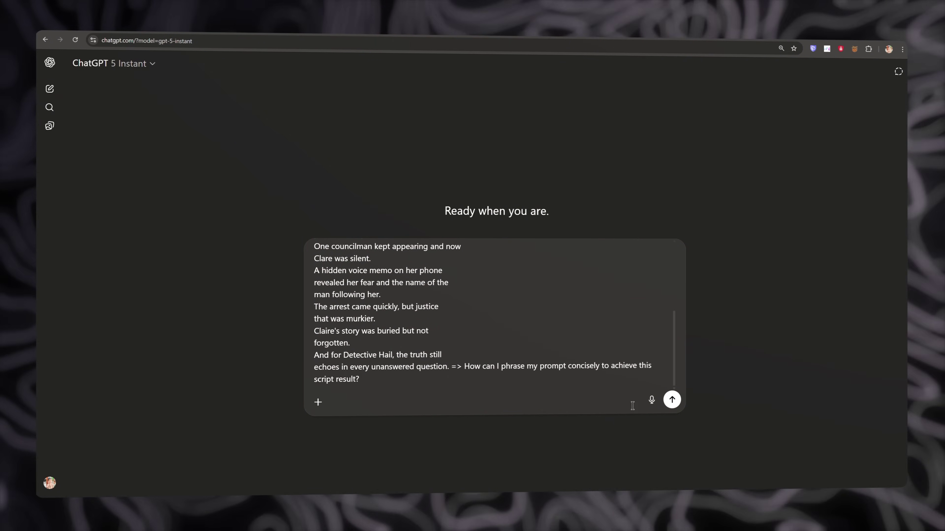
click(671, 400)
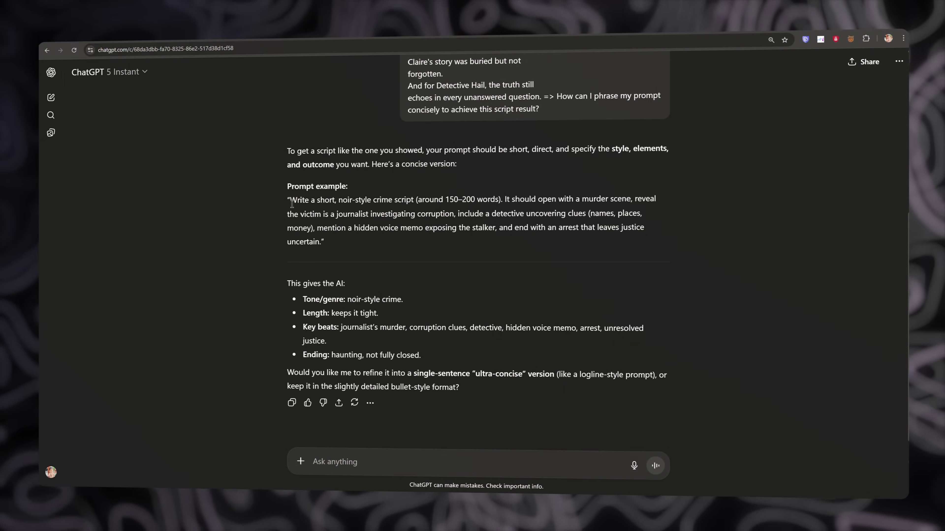
Select the reply's suggested noir crime-script prompt example to examine it.
drag(292, 204, 324, 242)
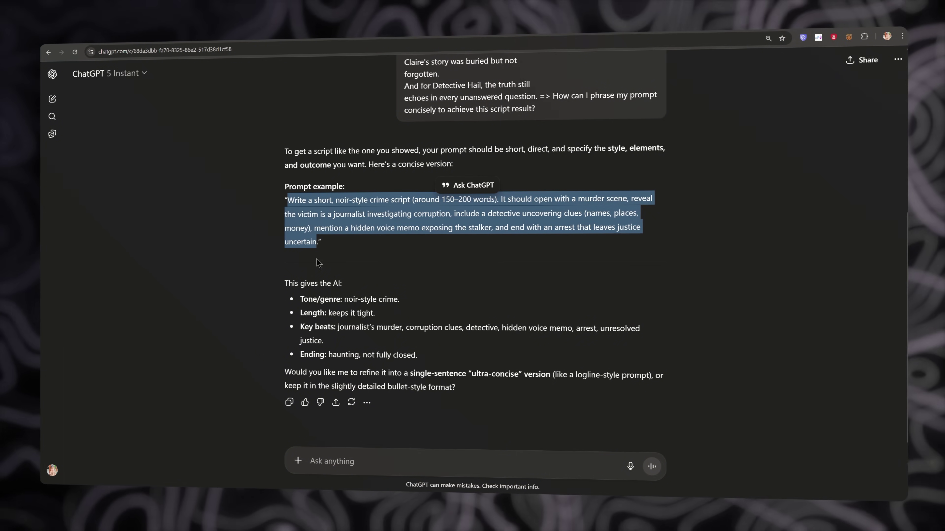
click(394, 232)
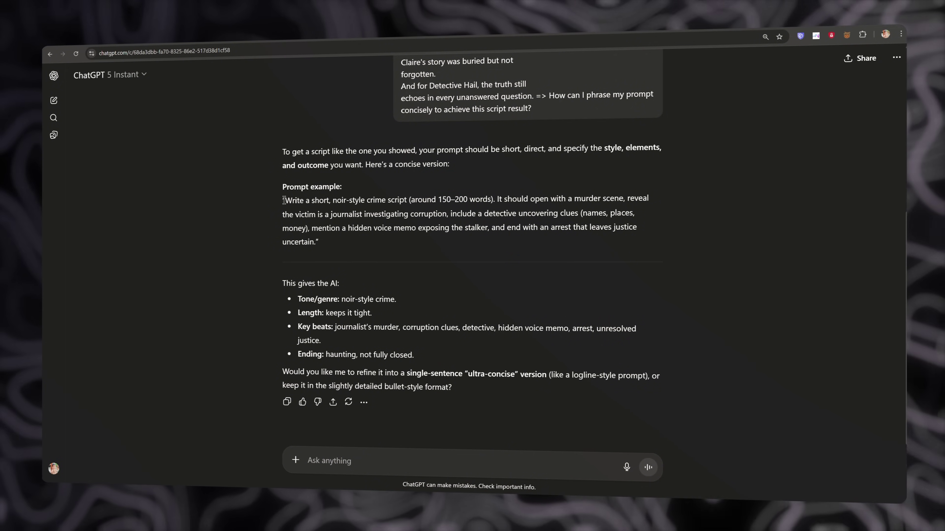
drag(284, 201, 324, 243)
click(391, 192)
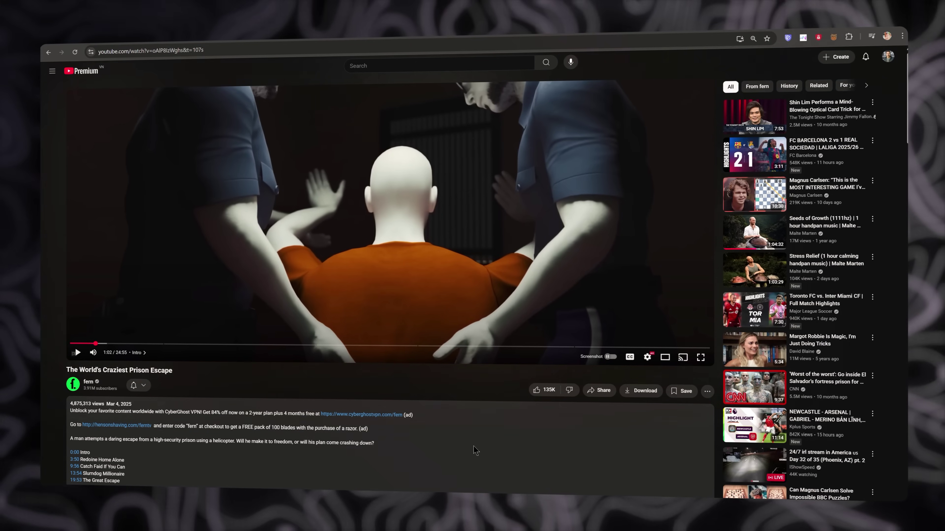
Snip a screen region around the orange-shirted prisoner in the paused video frame.
key(super+shift+s)
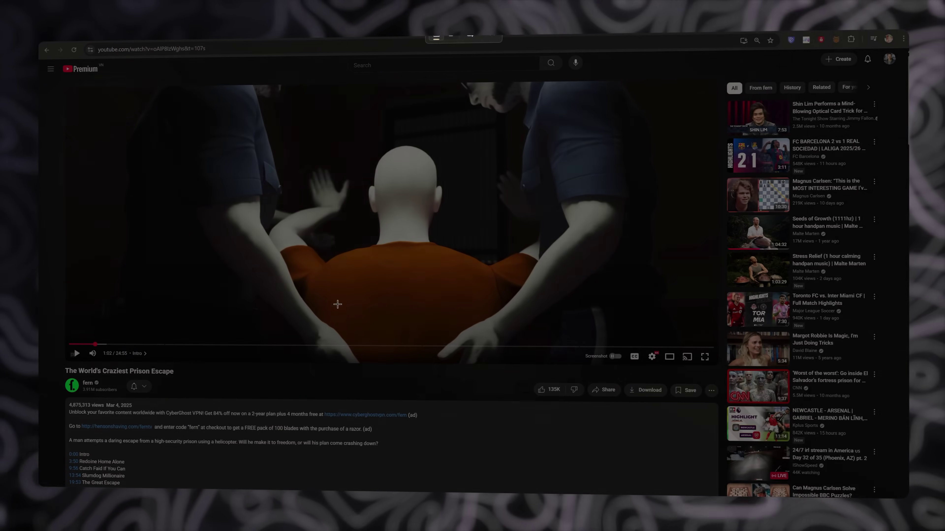
drag(268, 133, 554, 361)
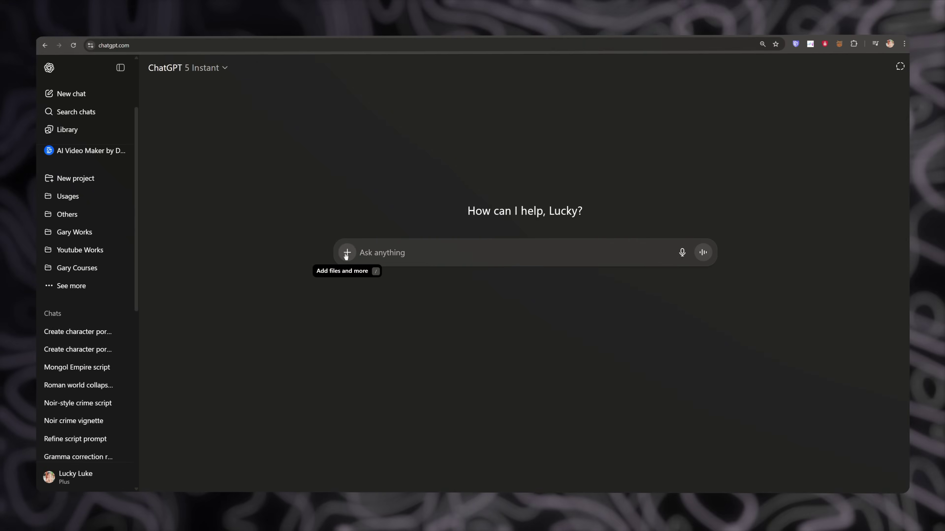
Attach the snipped prisoner image, request a portrait of this character, and open the generated result.
click(348, 252)
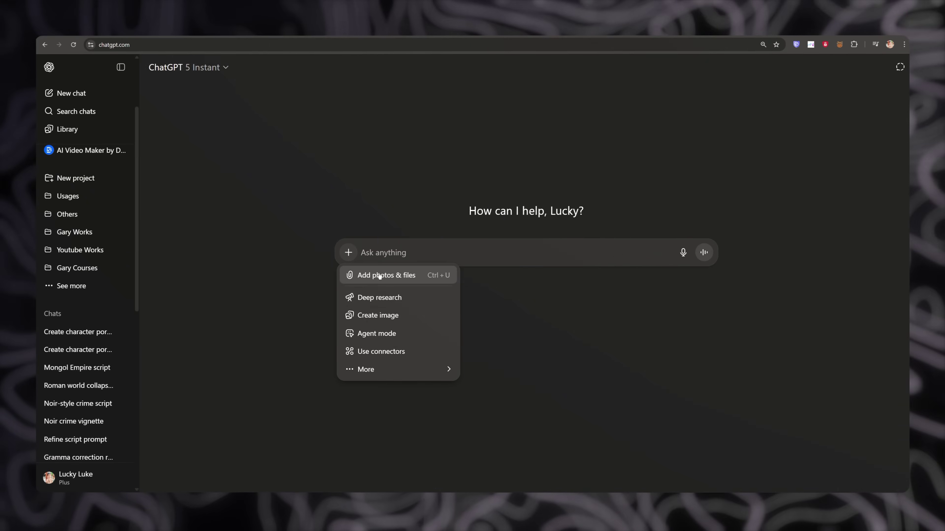
key(ctrl+v)
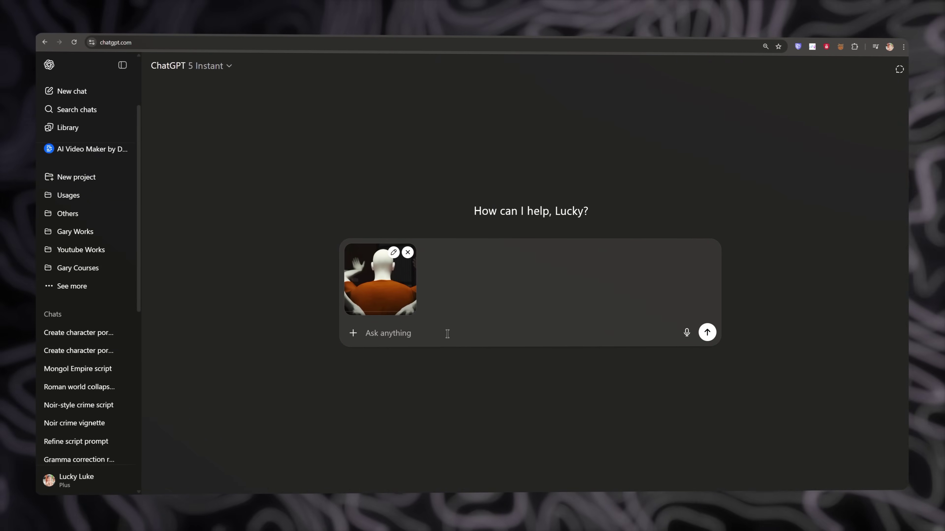
text(I have this character, please create a portrai)
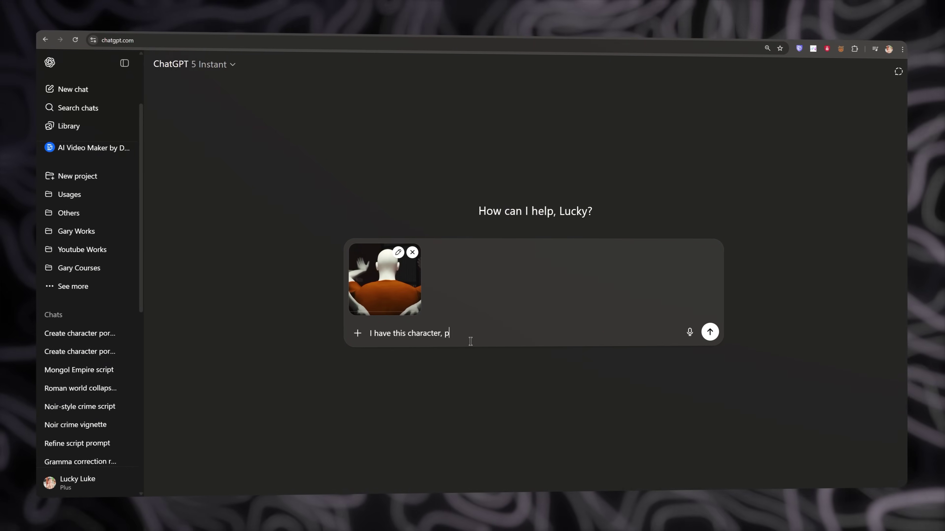
text(t image of this character.)
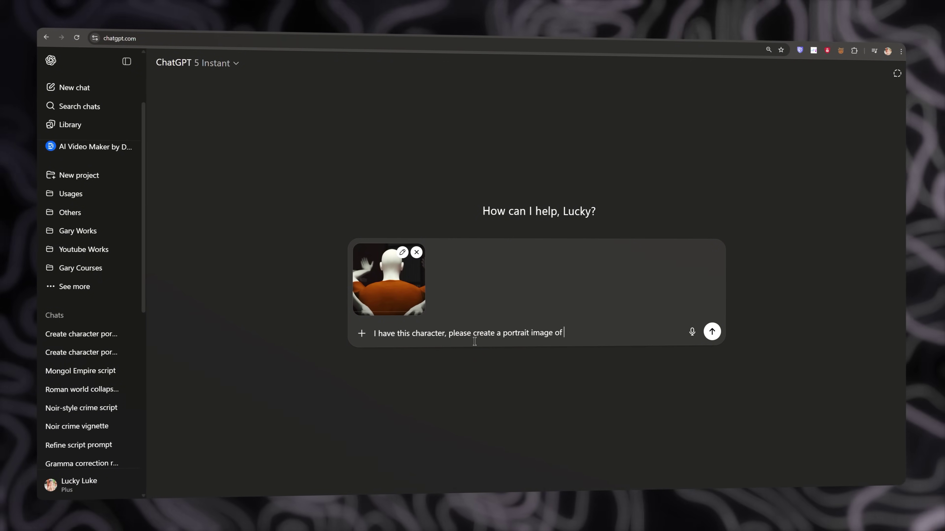
click(713, 332)
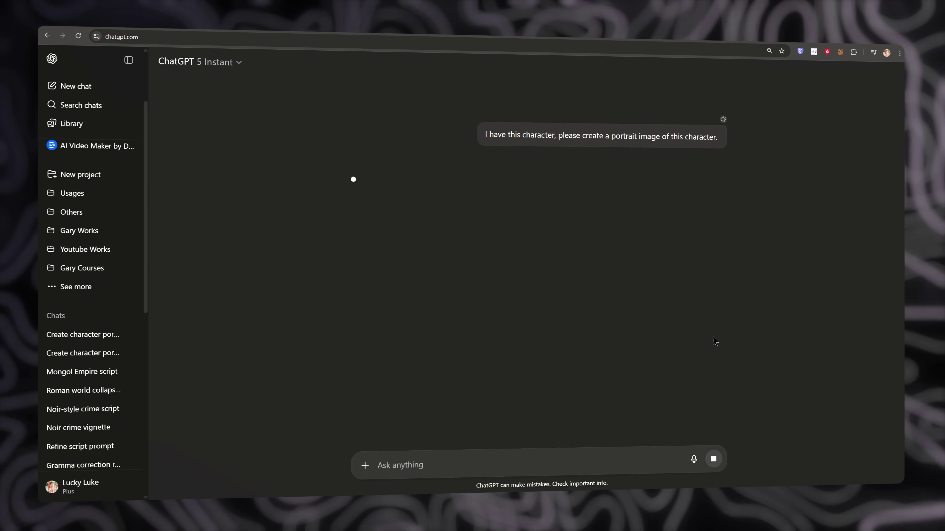
click(128, 60)
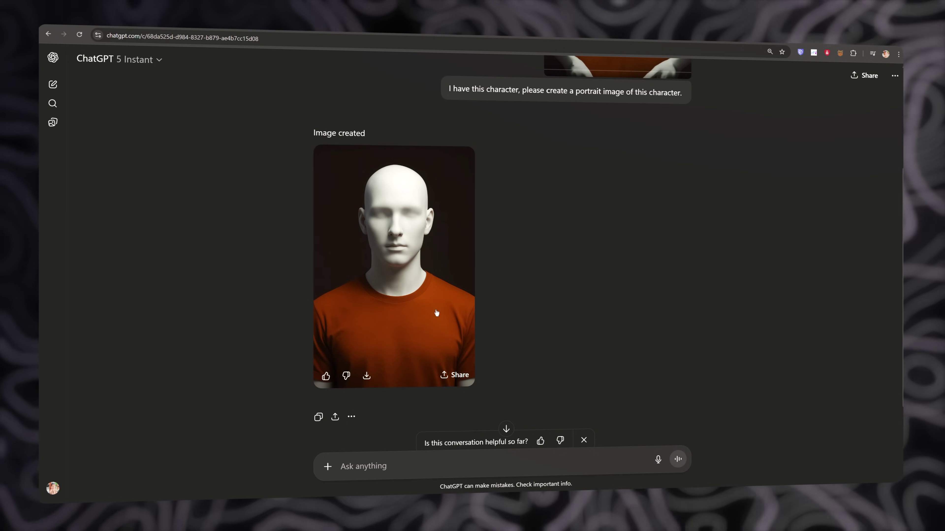
click(429, 285)
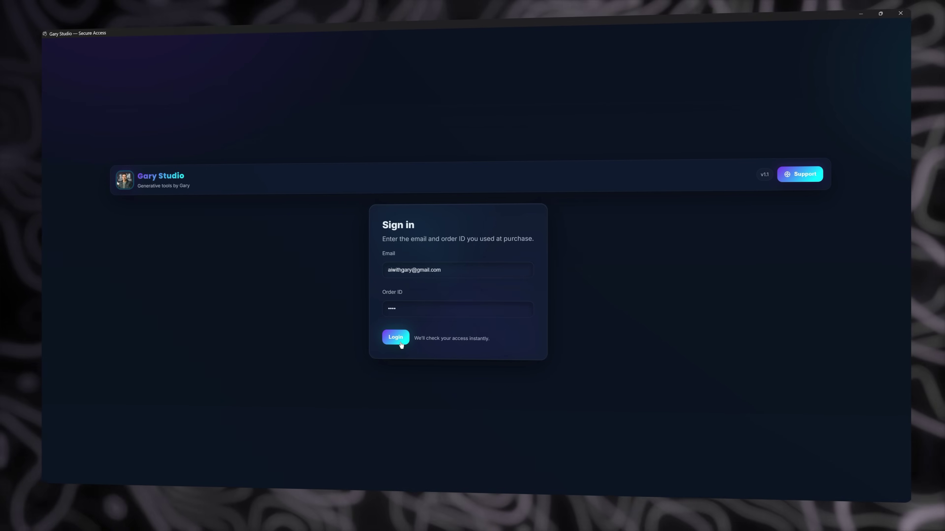
Log in to Gary Studio, enable the consistent-character reference image, and clear its file-name field.
click(396, 338)
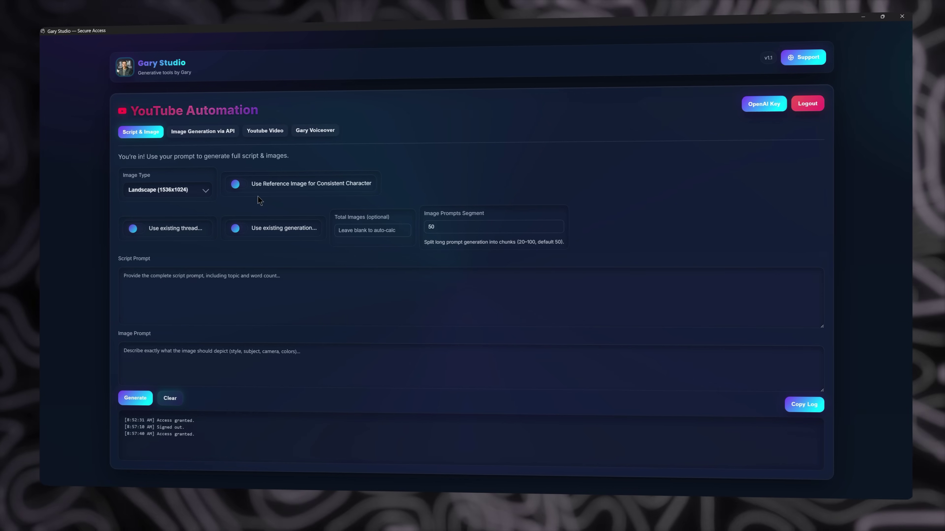
click(237, 184)
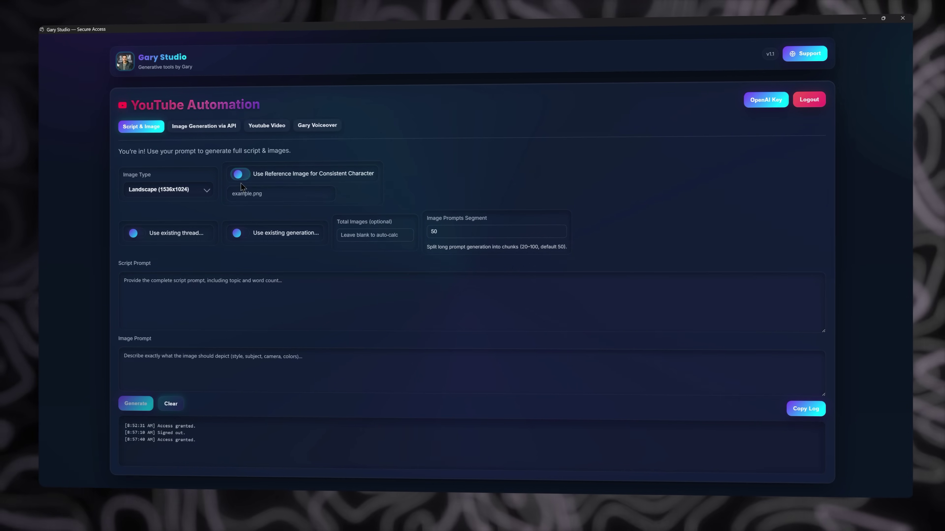
click(262, 194)
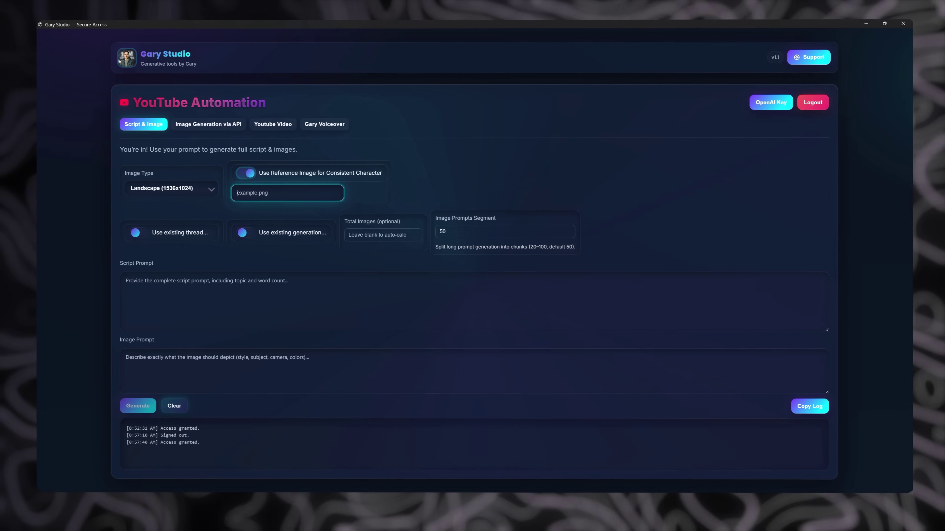
key(Tab)
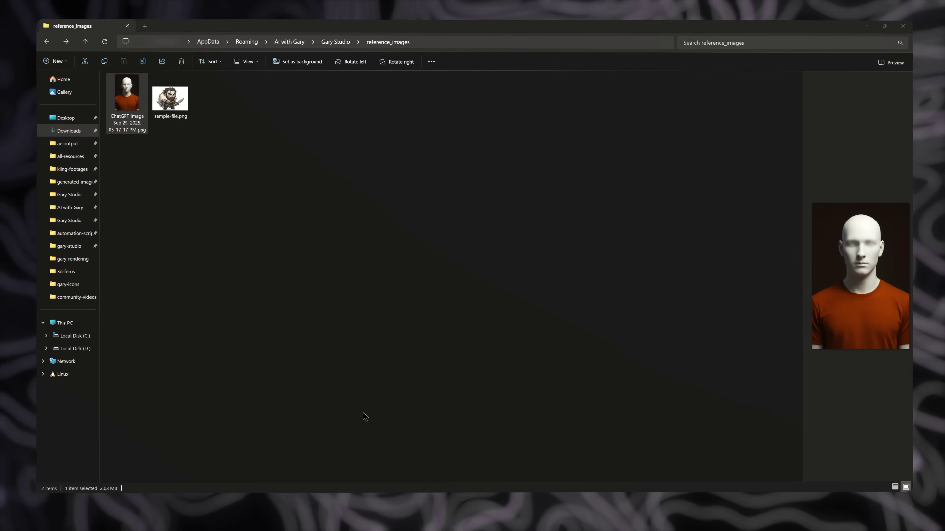
Open Gary Studio's reference_images folder and select the ChatGPT portrait image.
click(249, 225)
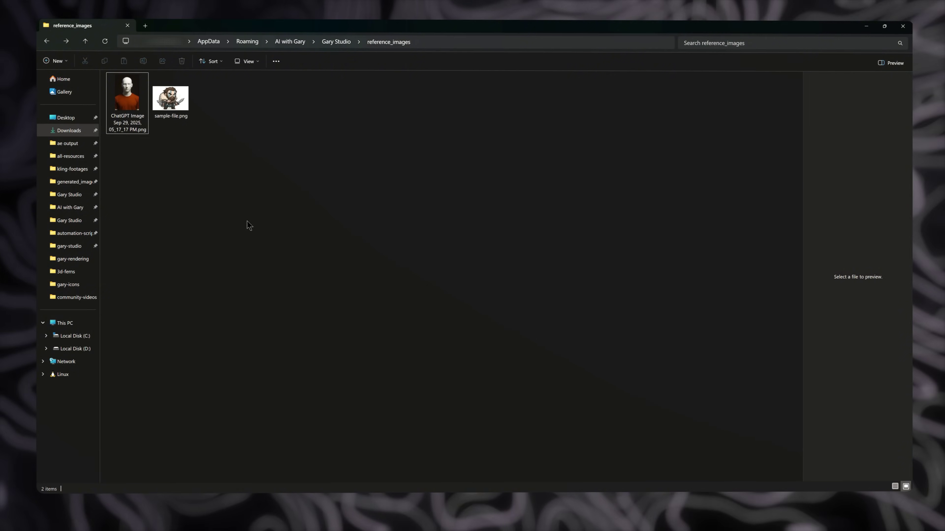
click(336, 41)
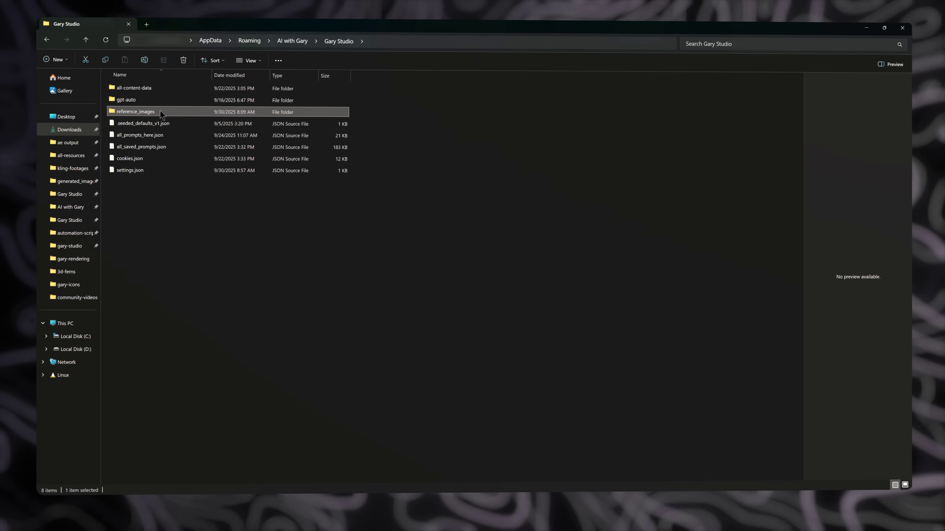
double_click(158, 111)
click(134, 85)
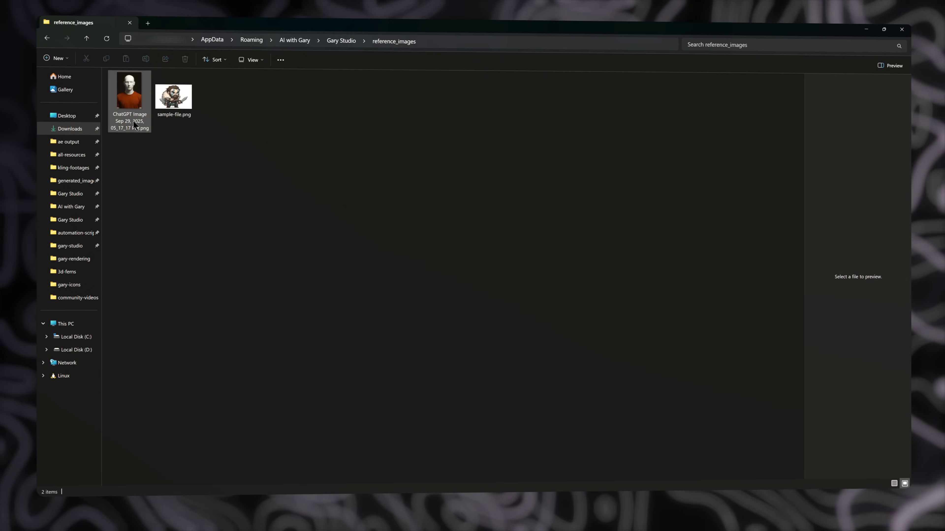
click(143, 181)
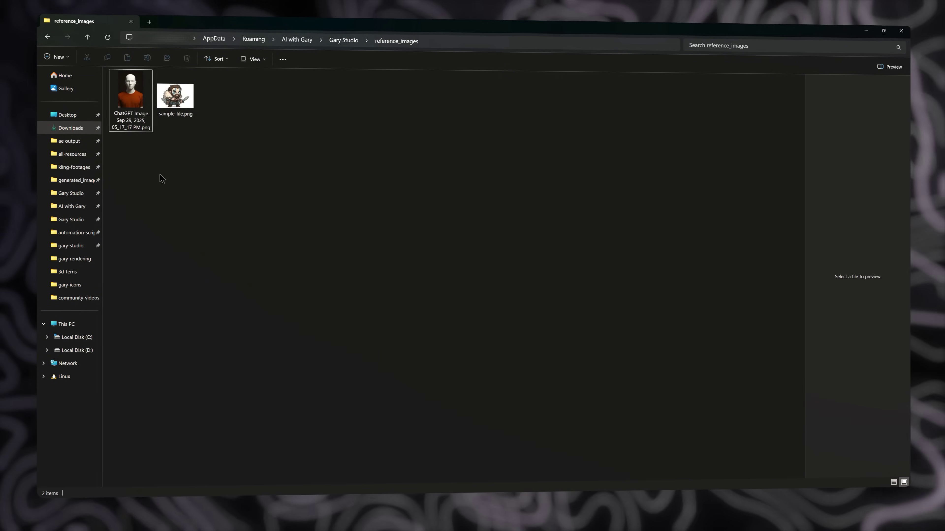
click(136, 89)
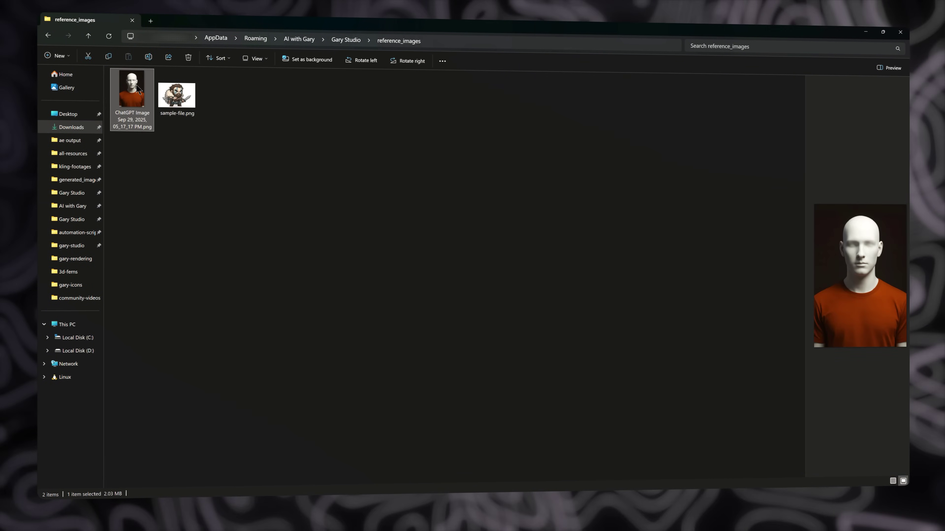
Copy the portrait's file name and paste it into Gary Studio's reference file-name field.
key(F2)
click(312, 186)
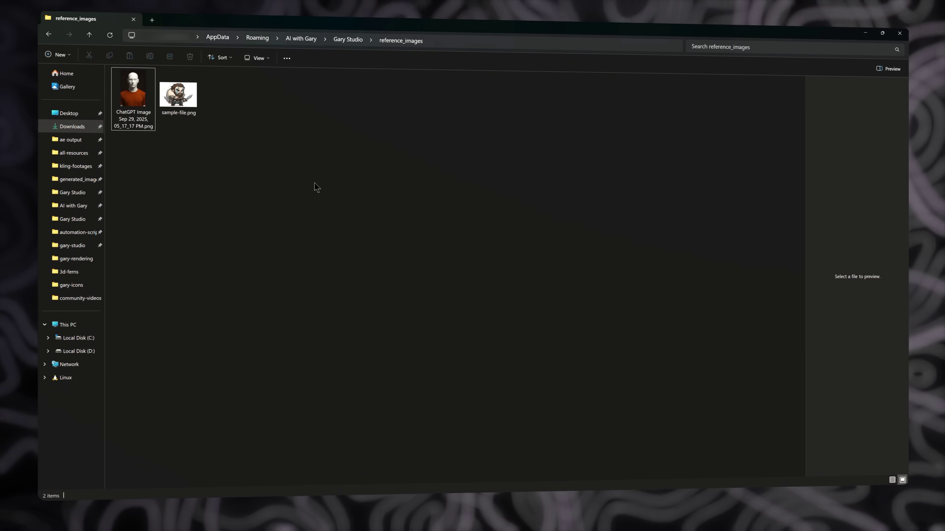
key(alt+Tab)
click(324, 186)
text(ChatGPT Image Sep 29, 2025, 05_17_17 PM.png)
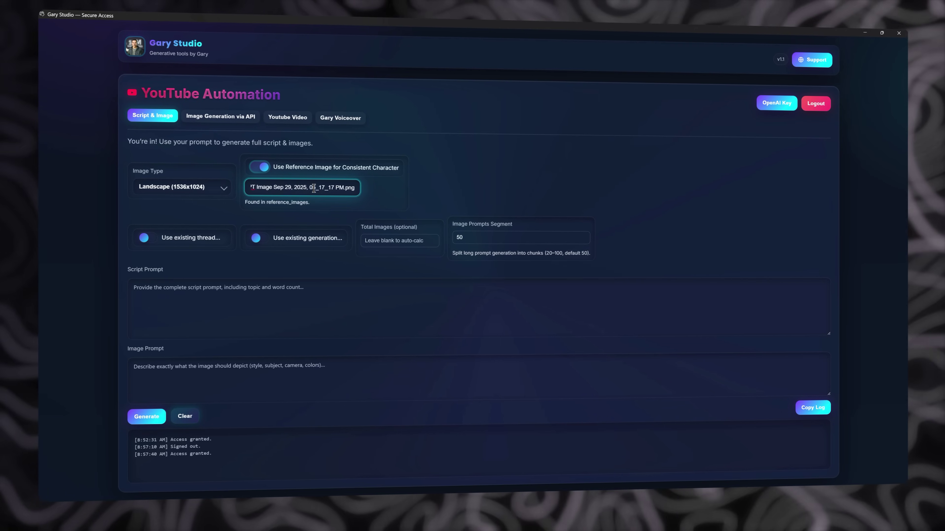
Retype the final 'm' of ChatGPT Image Sep 29, 2025, 05_17_17 PM.png so the reference check reports it found.
click(282, 187)
key(BackSpace)
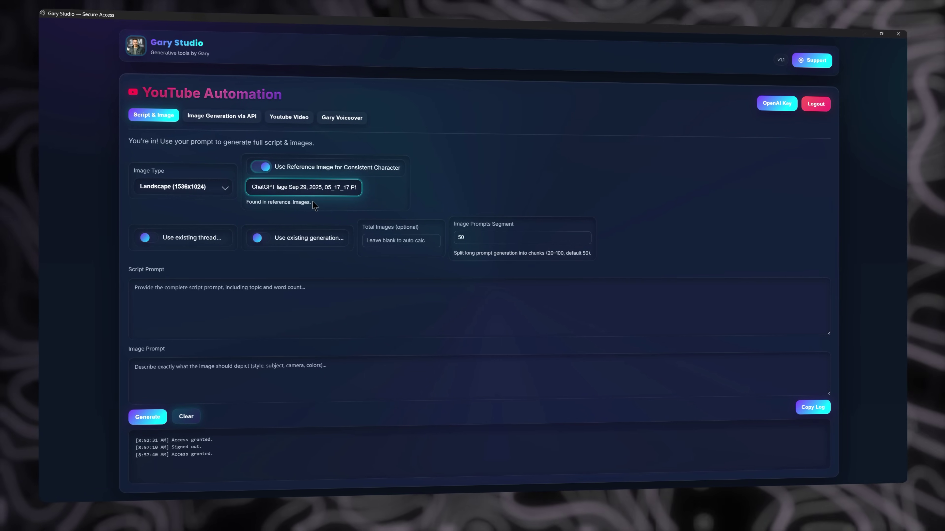
text(m)
click(248, 203)
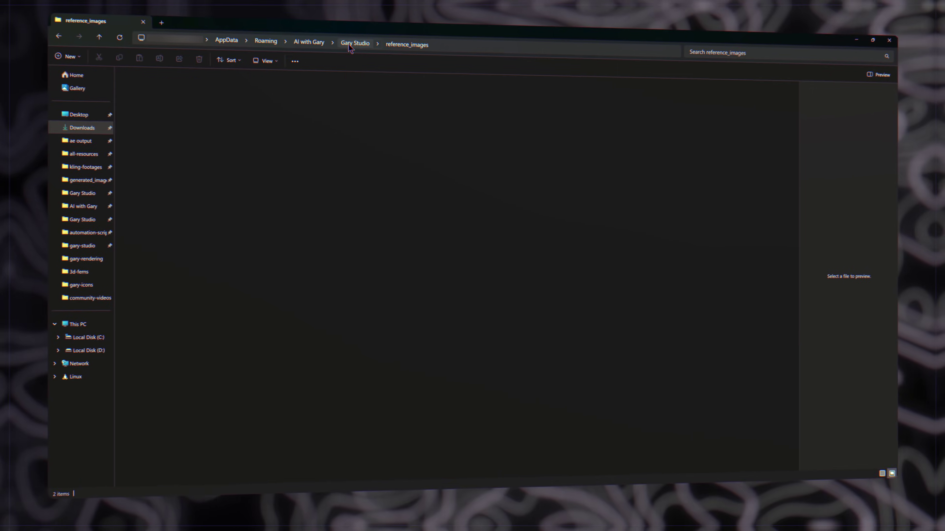
Open all_prompts_here.json in VS Code and review the prompt entries around lines 142–155.
click(178, 136)
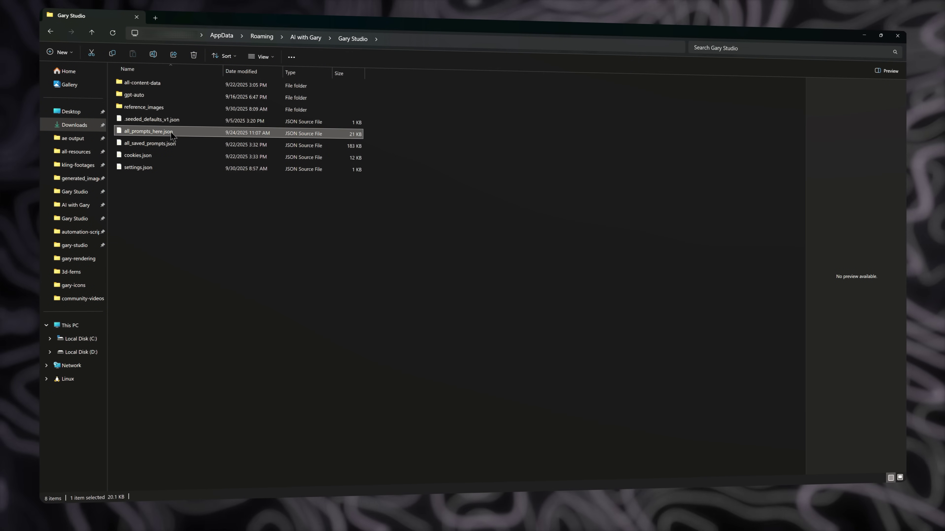
double_click(181, 137)
scroll(483, 279, down, 20)
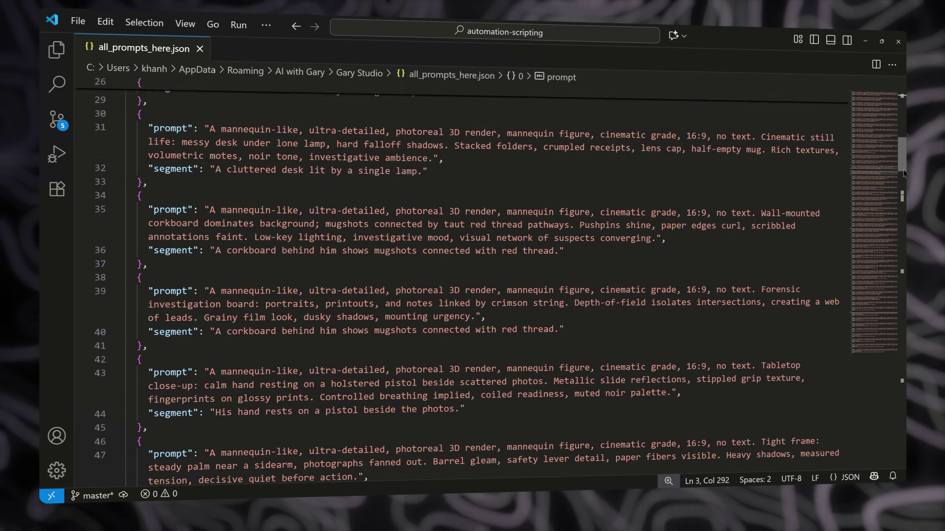
scroll(438, 371, down, 12)
click(438, 371)
scroll(438, 371, down, 2)
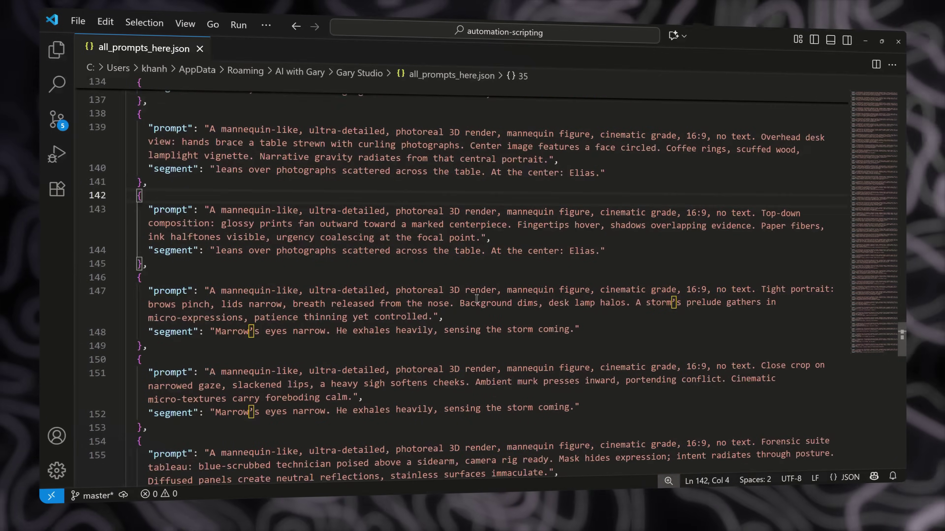
scroll(438, 371, down, 3)
Continue reviewing the later prompt entries from line 155 through line 188.
click(501, 373)
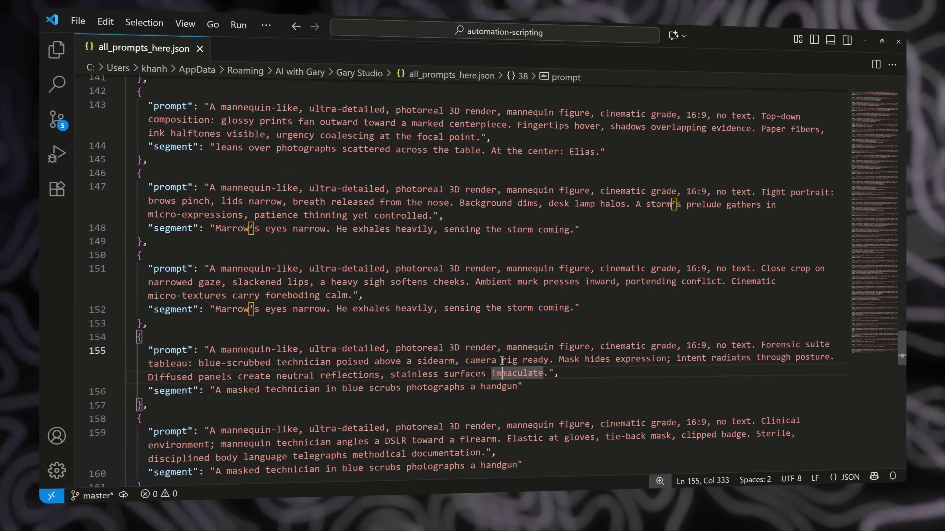
scroll(507, 293, down, 8)
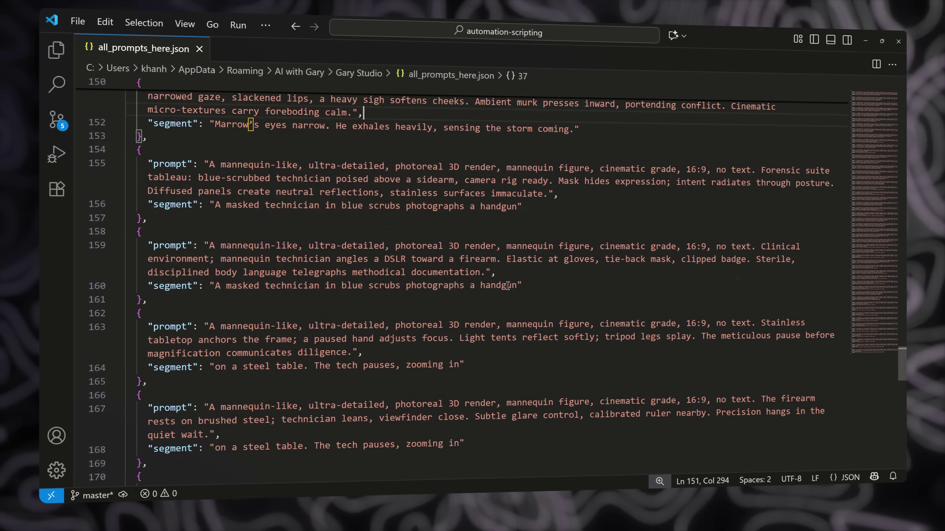
click(521, 289)
click(572, 341)
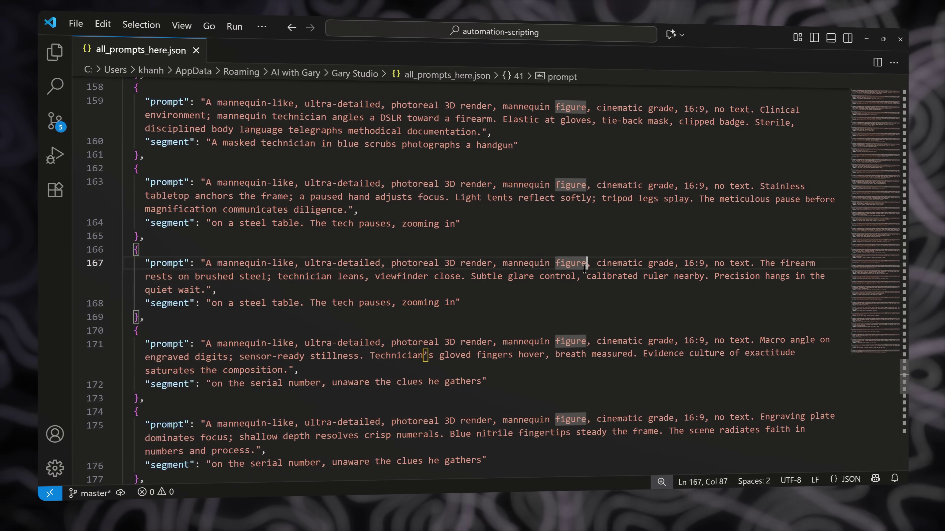
scroll(540, 297, down, 2)
click(536, 260)
scroll(547, 292, down, 2)
scroll(547, 292, down, 3)
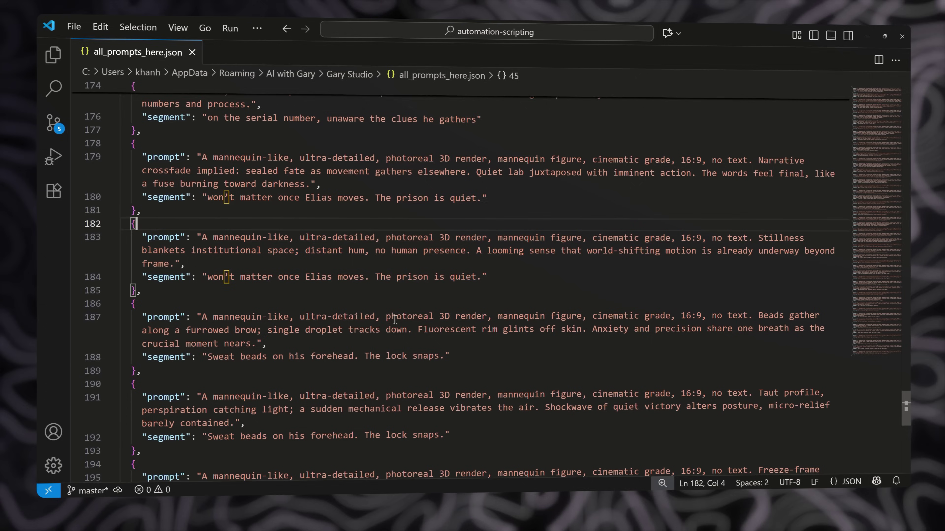
click(335, 336)
double_click(414, 312)
click(407, 312)
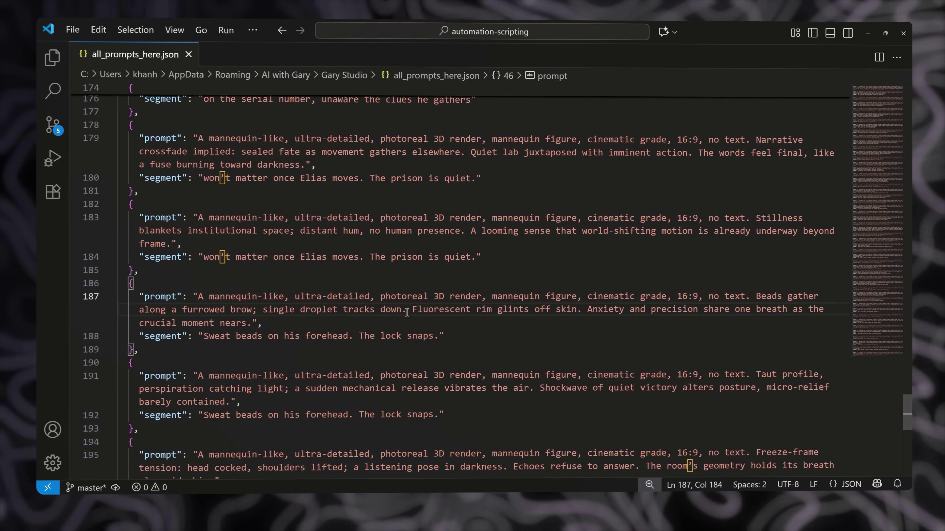
Delete every saved prompt from all_prompts_here.json, save the emptied file, and return to Gary Studio.
key(ctrl+a)
key(Delete)
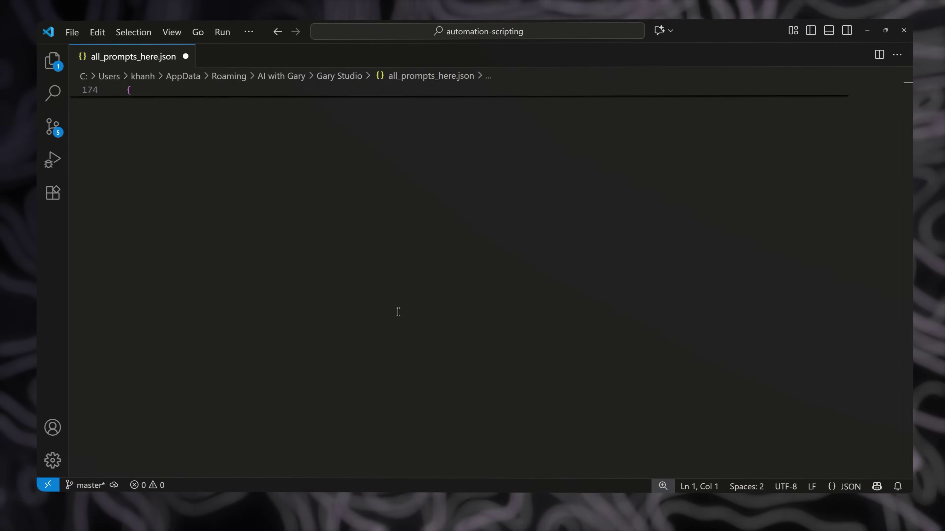
key(ctrl+s)
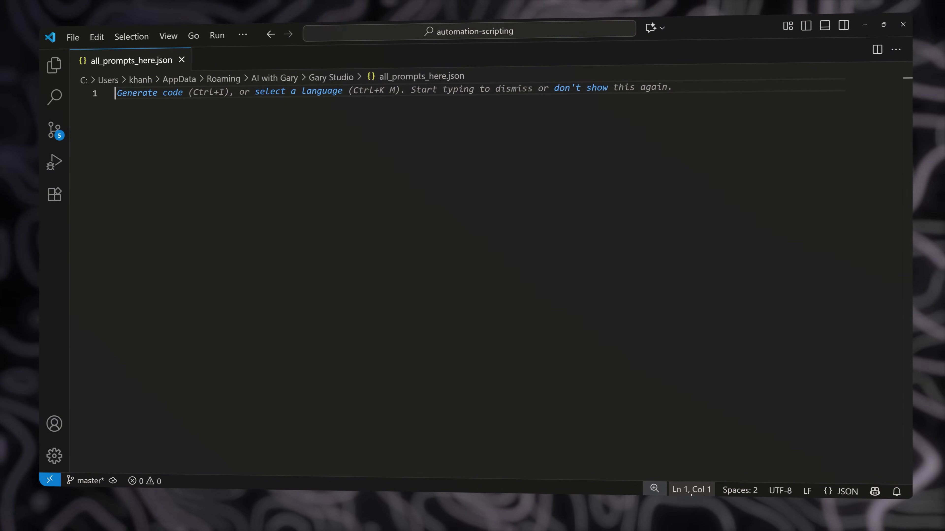
mouse_move(720, 527)
click(720, 468)
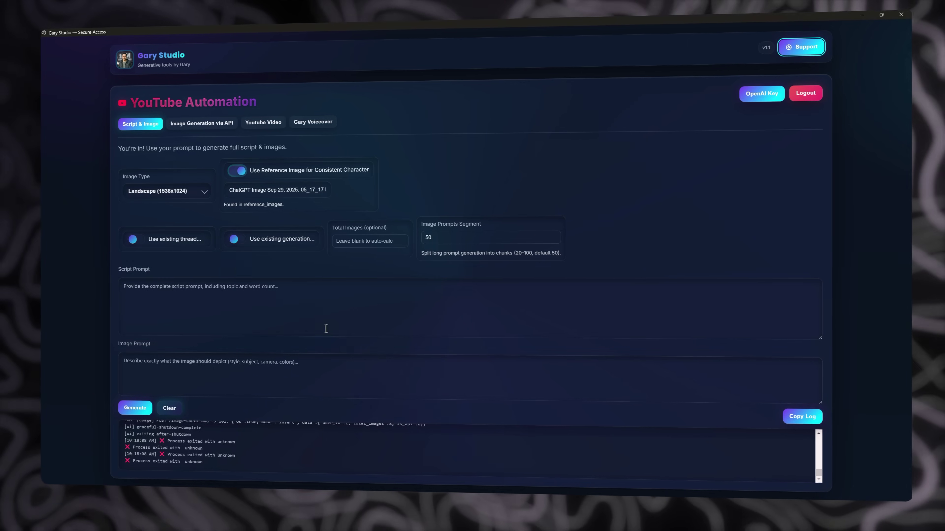
Paste a full script prompt and the storyboard-shot instructions into the Script and Image Prompt boxes.
click(257, 299)
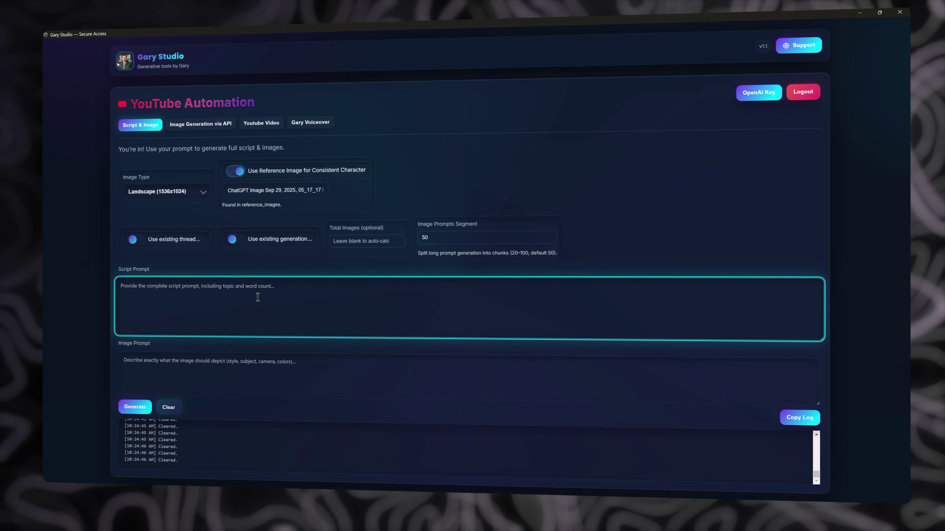
text(You are an experienced scriptwriter. Please write a short atmospheric thriller vignette set on Alcatraz, San Francisco. Use vivid sensory details, suspenseful pacing, and leave the ending unresolved with a chilling question. Avoid including timestamps, titles, or stage directions; just deliver the full script for the voiceover, written in a storytelling style that blends historical accuracy with suspense and drama. About 150 words in total.)
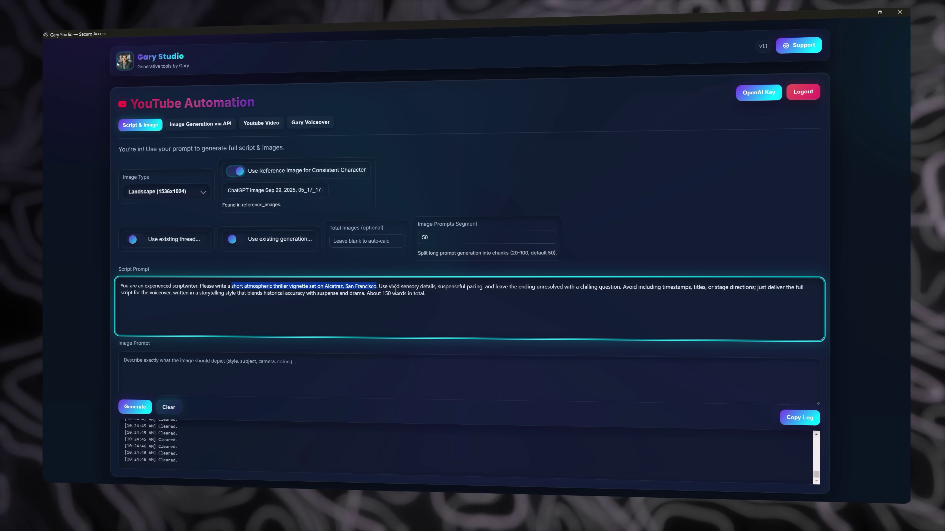
click(249, 386)
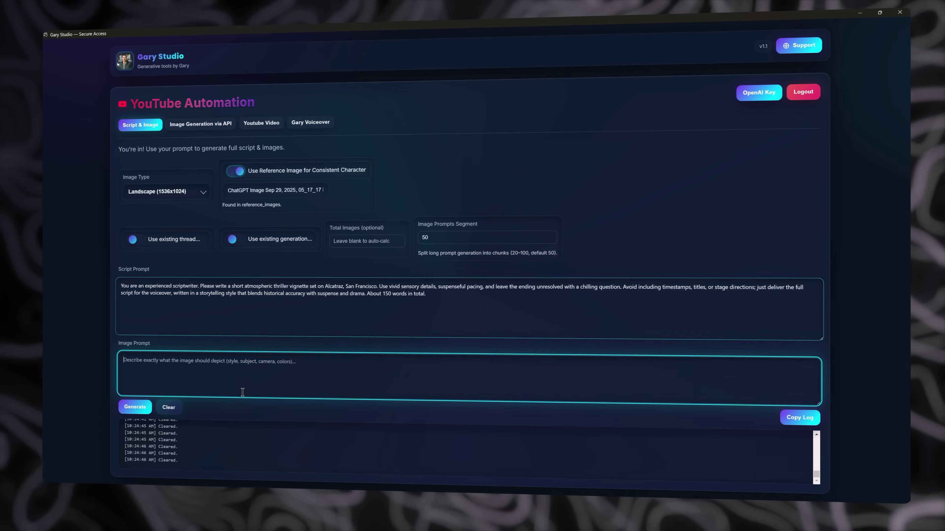
key(ctrl+v)
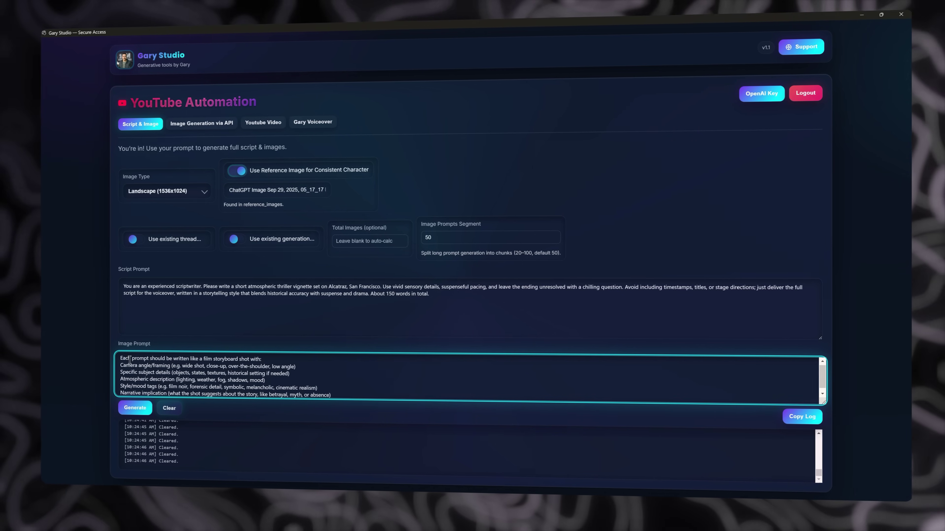
Highlight the opening line and the words Camera, Atmospheric and implication in the image instructions.
drag(121, 358, 170, 360)
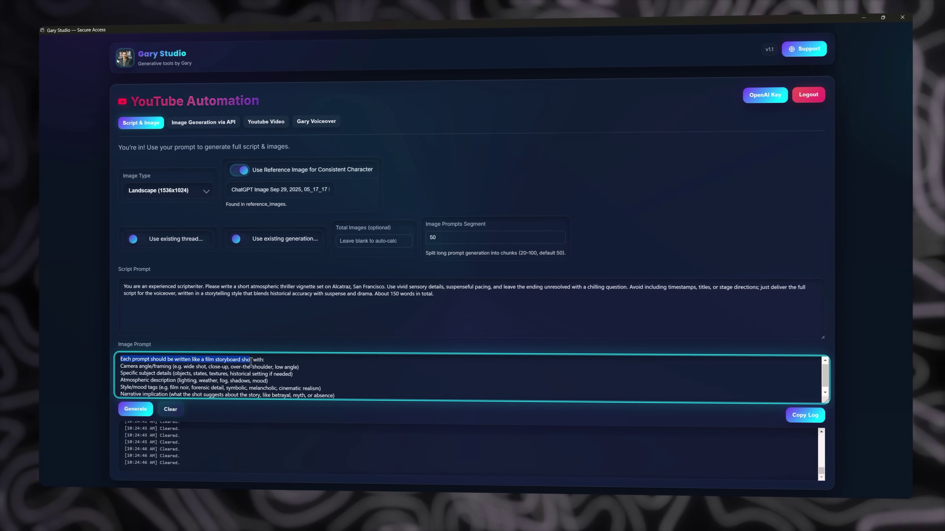
double_click(127, 368)
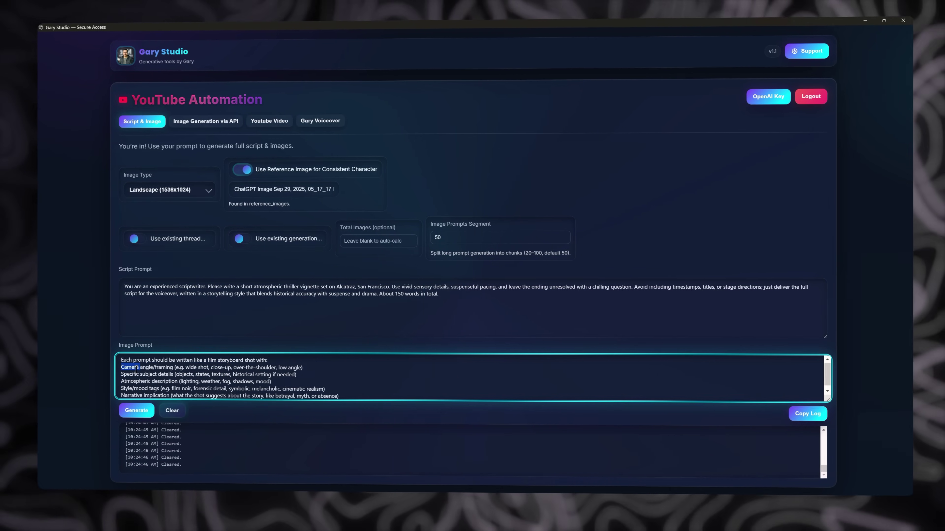
double_click(149, 382)
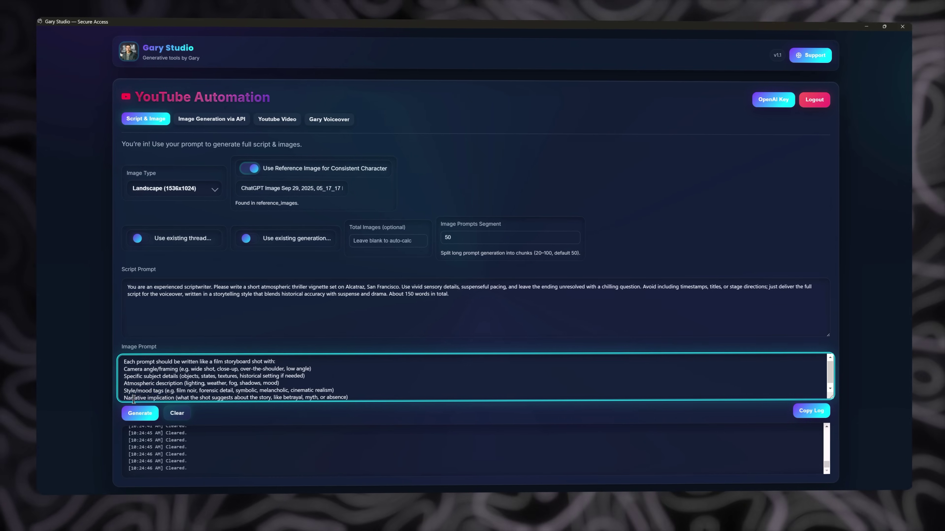
double_click(162, 397)
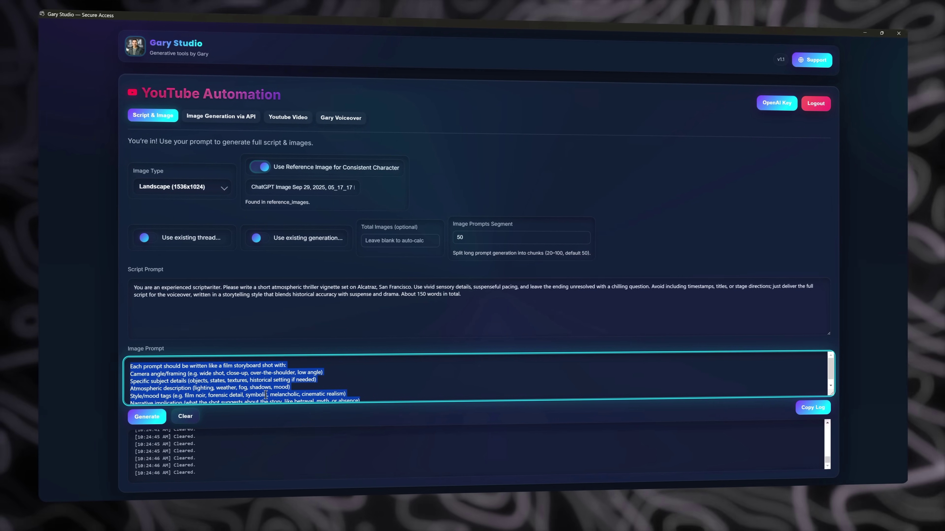
click(249, 290)
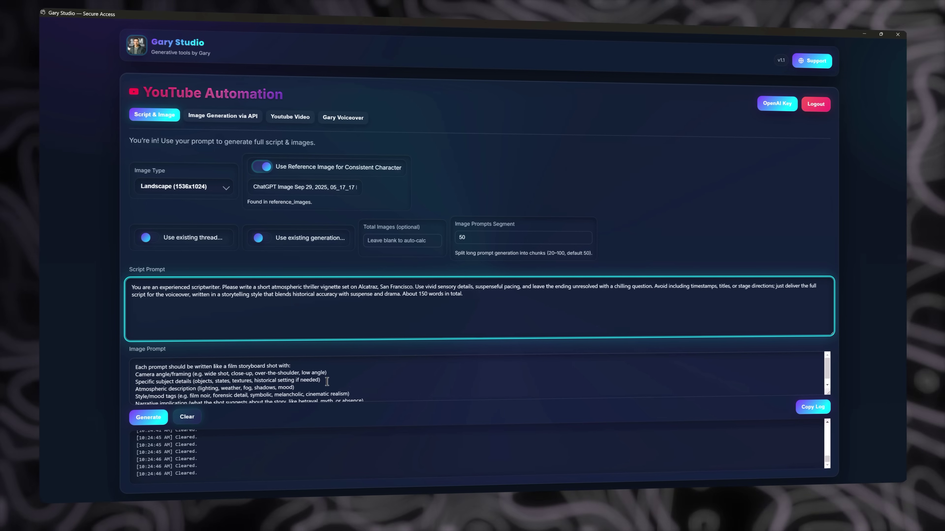
key(alt+Tab)
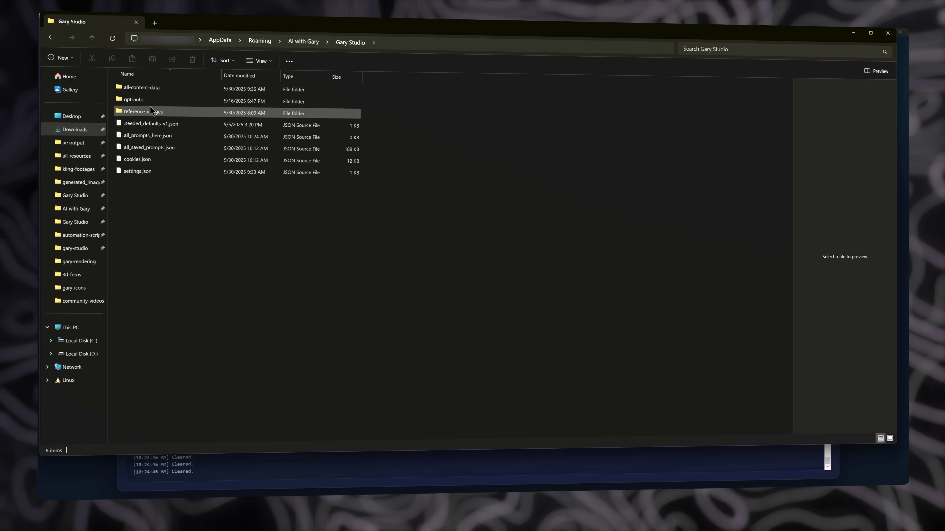
Preview the Alcatraz vignette folder's generated images through auto_8, then open its JSON file.
double_click(166, 92)
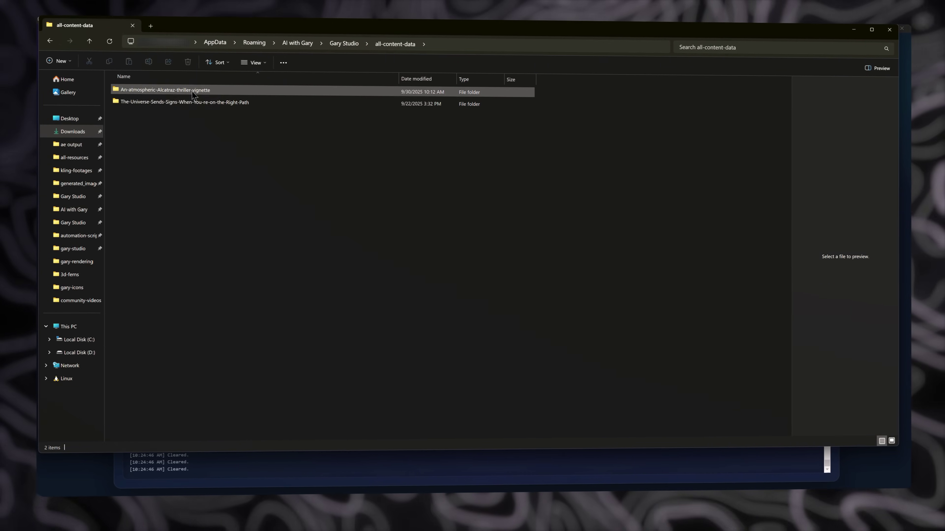
double_click(156, 90)
click(172, 102)
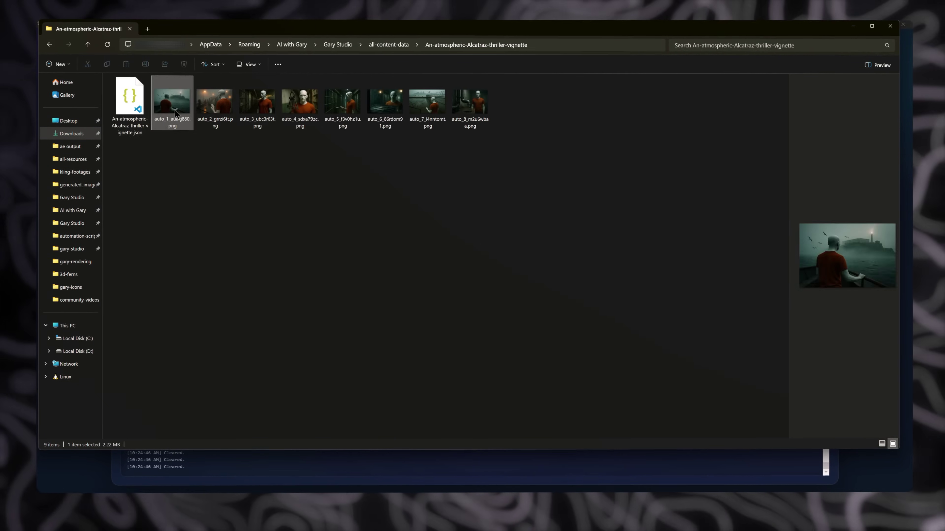
click(215, 102)
click(259, 101)
click(301, 102)
key(Right)
key(Right)
key(Right)
key(Right)
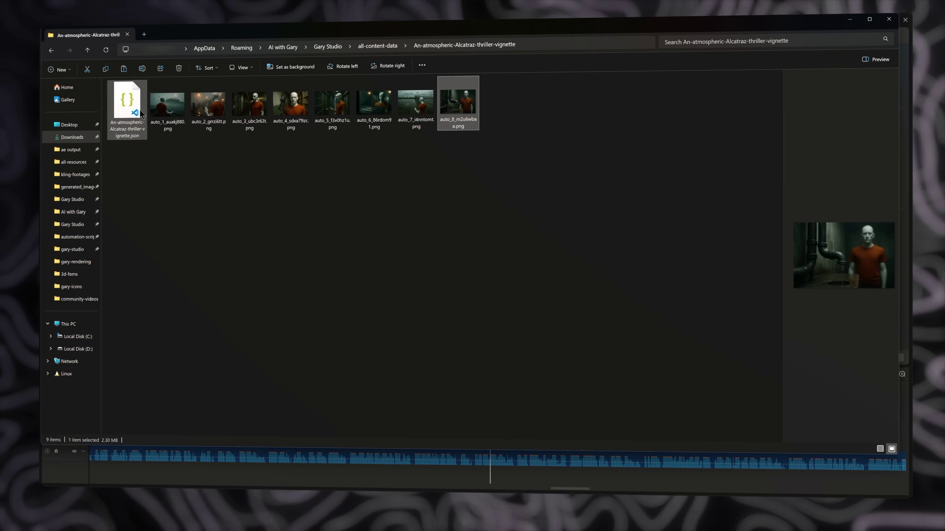
double_click(127, 100)
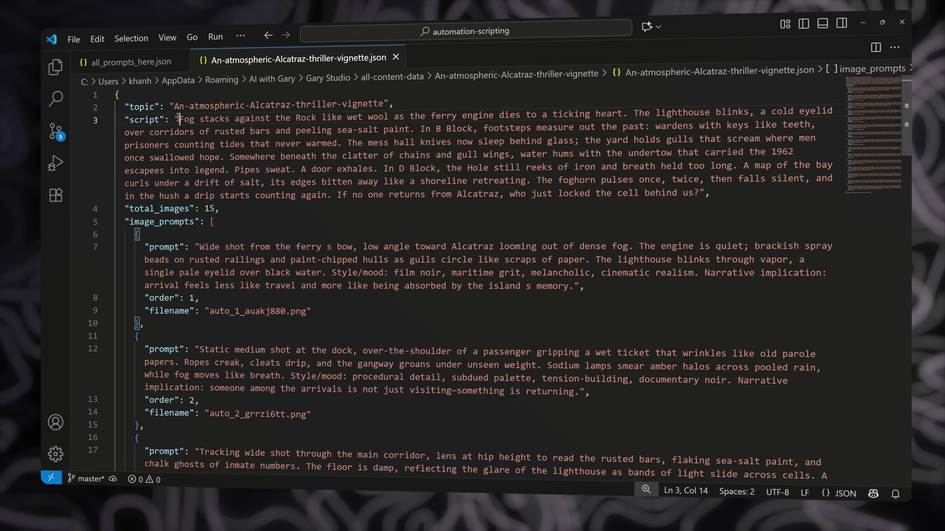
Review the vignette JSON's script, total_images count, image prompts and thread_id, then return to Gary Studio.
drag(179, 120, 696, 193)
click(164, 207)
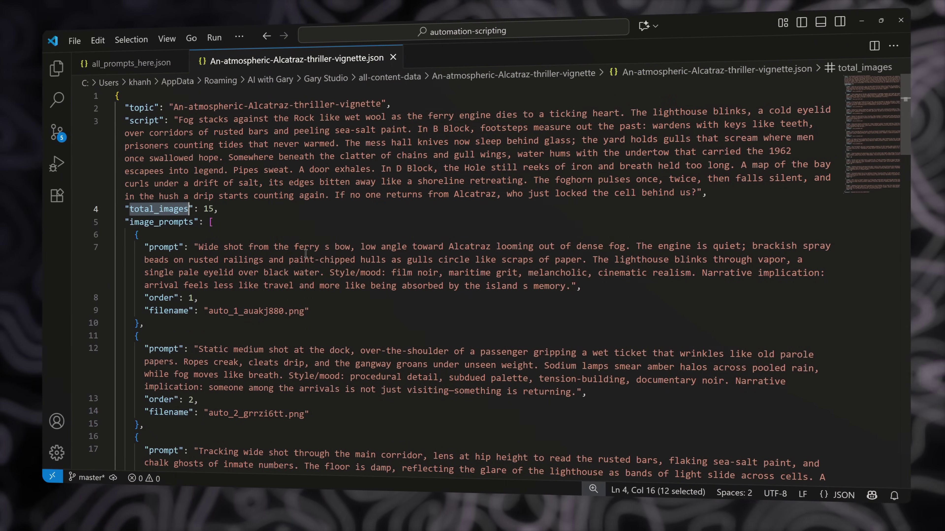
key(Down)
scroll(203, 328, down, 8)
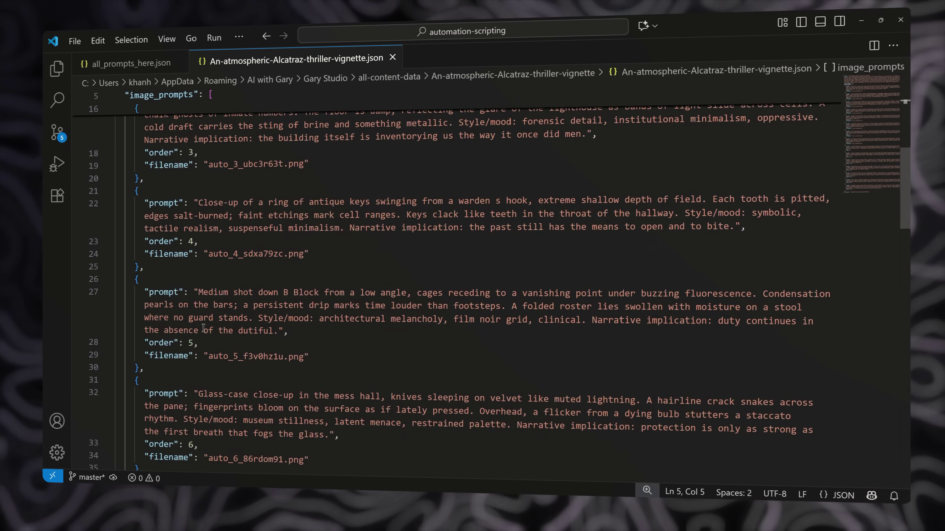
scroll(203, 328, down, 15)
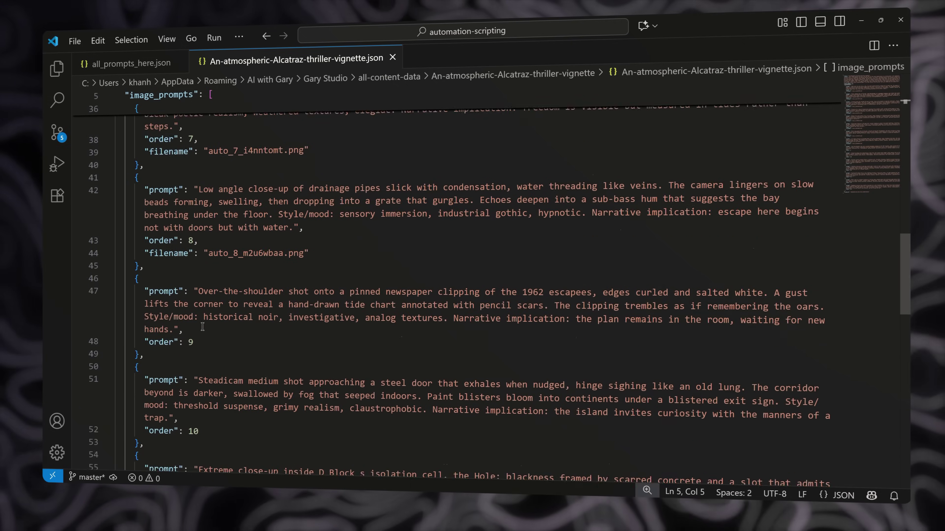
drag(194, 340, 371, 341)
key(alt+Tab)
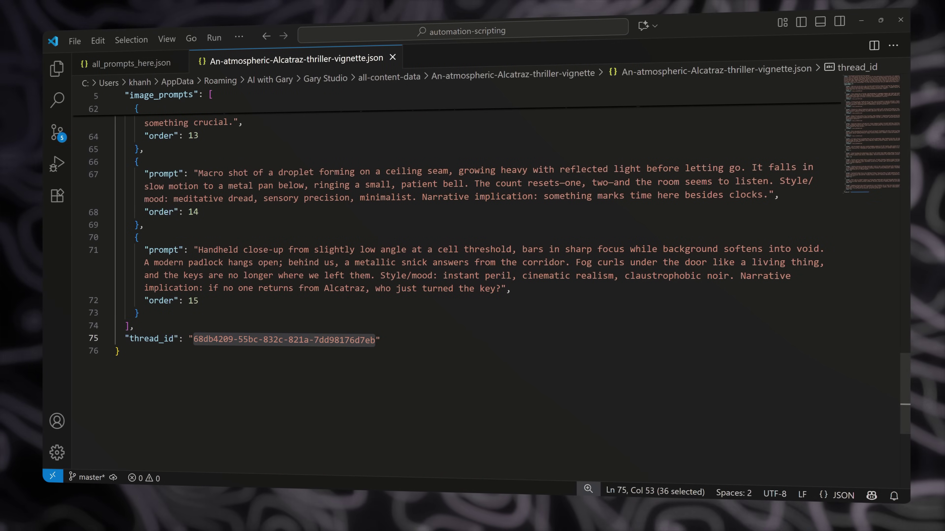
key(alt+Tab)
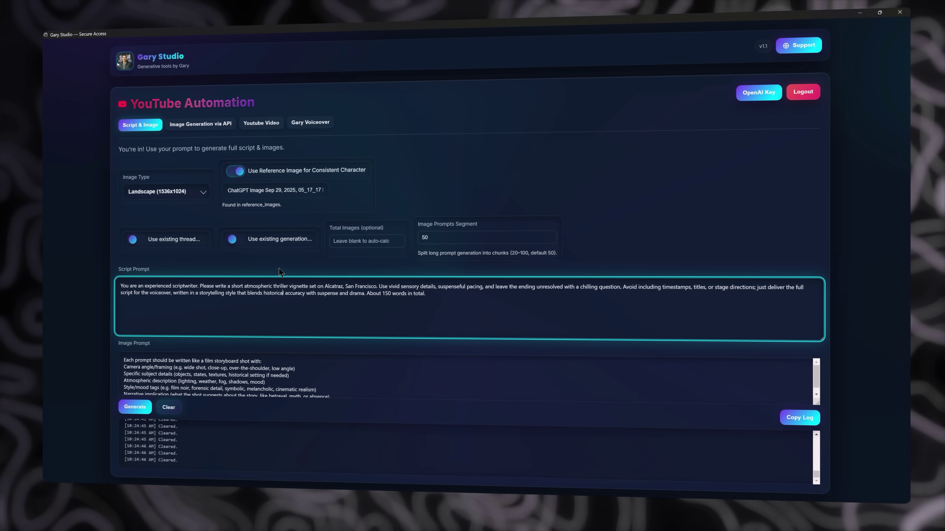
Turn on 'Use existing generation' and enter An-atmospheric-Alcatraz-thriller-vignette.json as the script JSON file name.
click(282, 260)
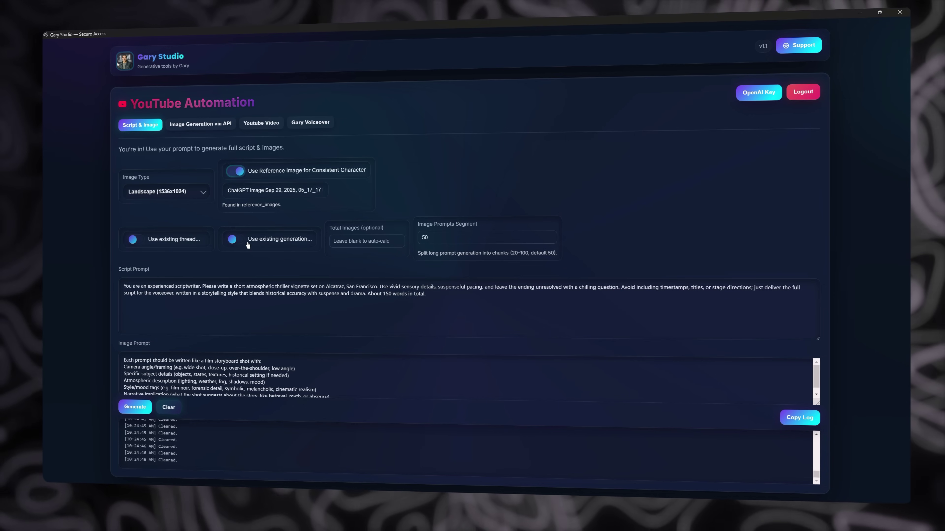
click(234, 239)
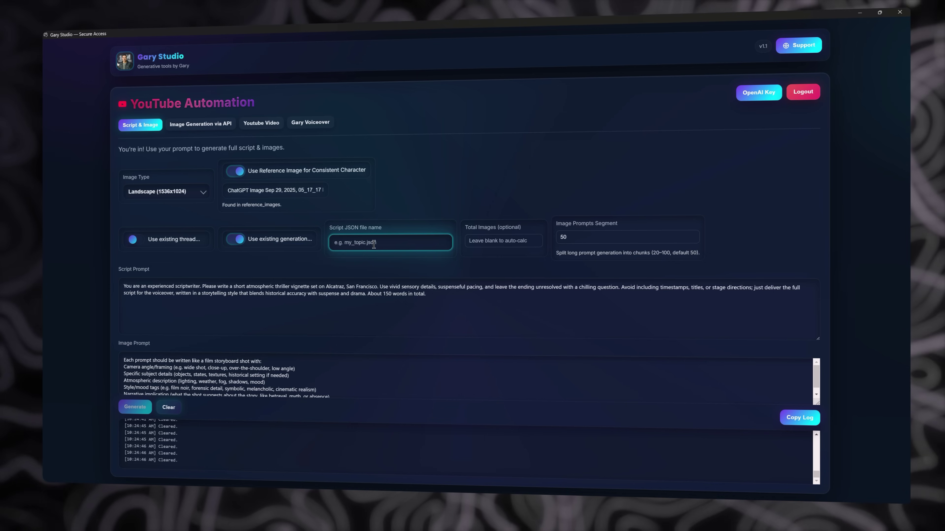
key(alt+Tab)
key(F2)
key(alt+Tab)
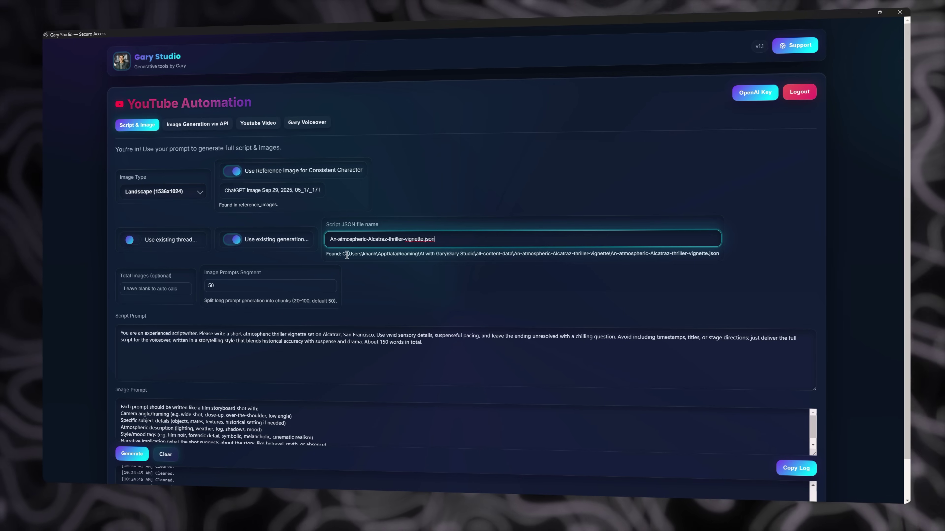
drag(328, 255, 673, 261)
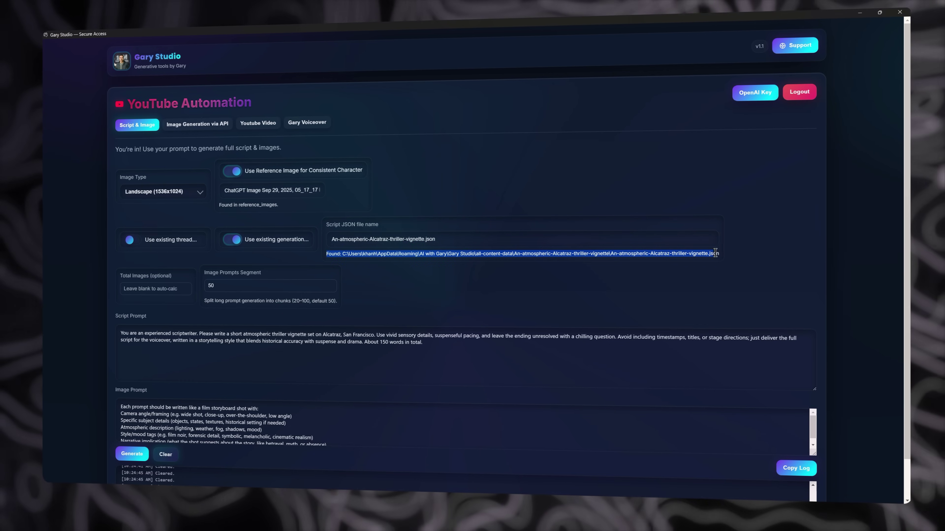
click(569, 253)
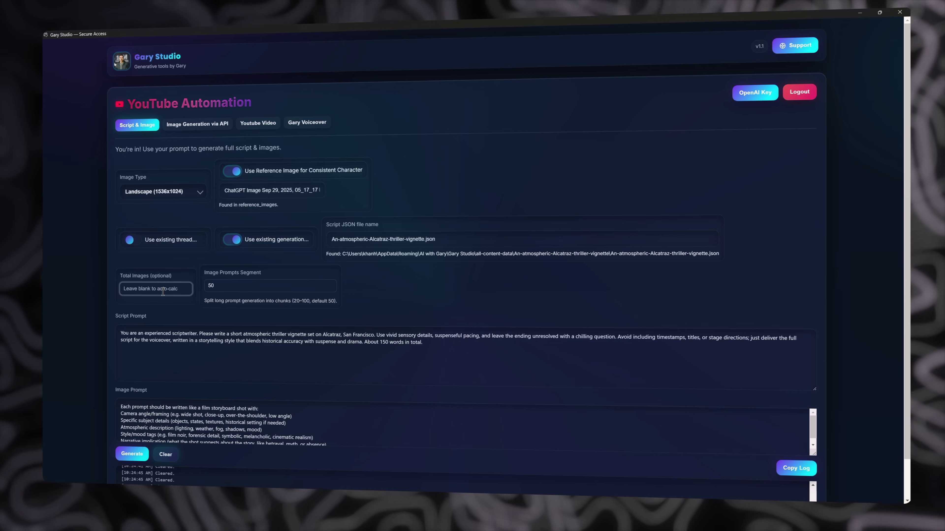
click(444, 344)
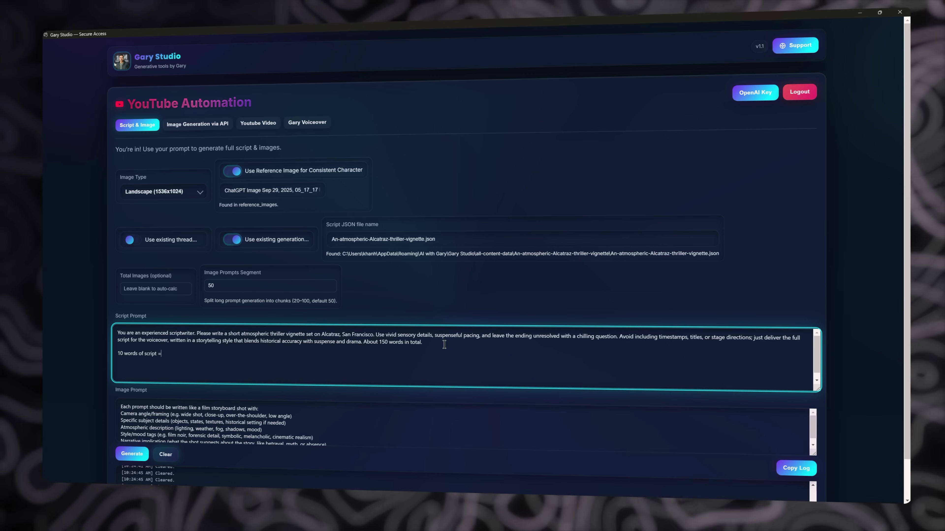
Add the note '1 image so 150 words soript is 15 images' to the Script Prompt.
text(1 image)
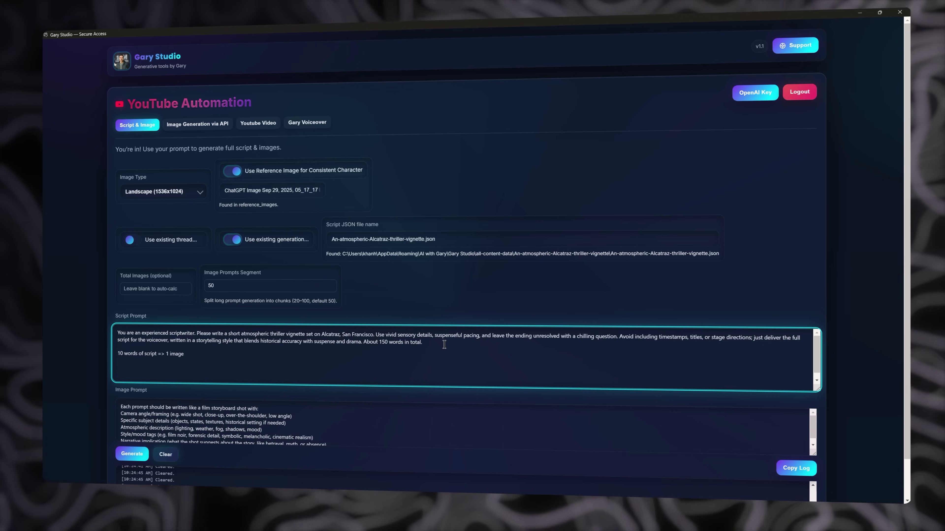
text( so 150 wor)
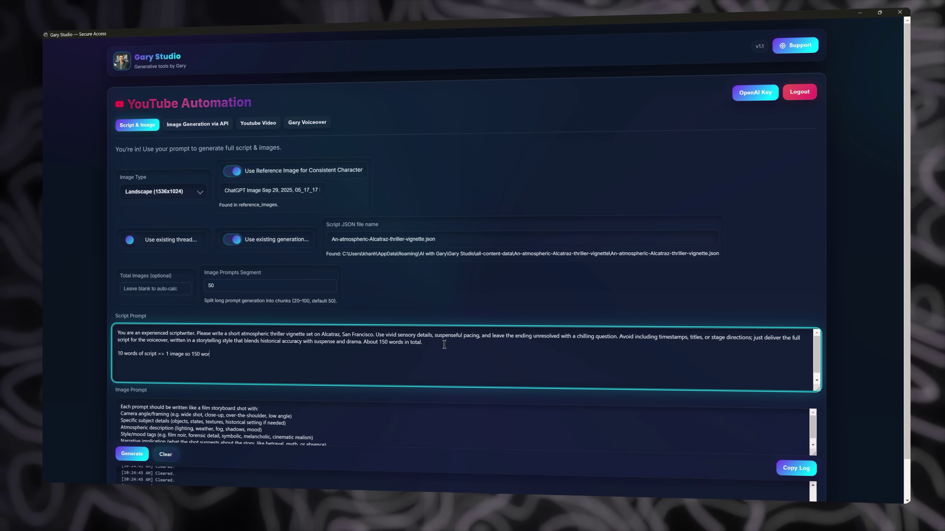
text(ds soript is)
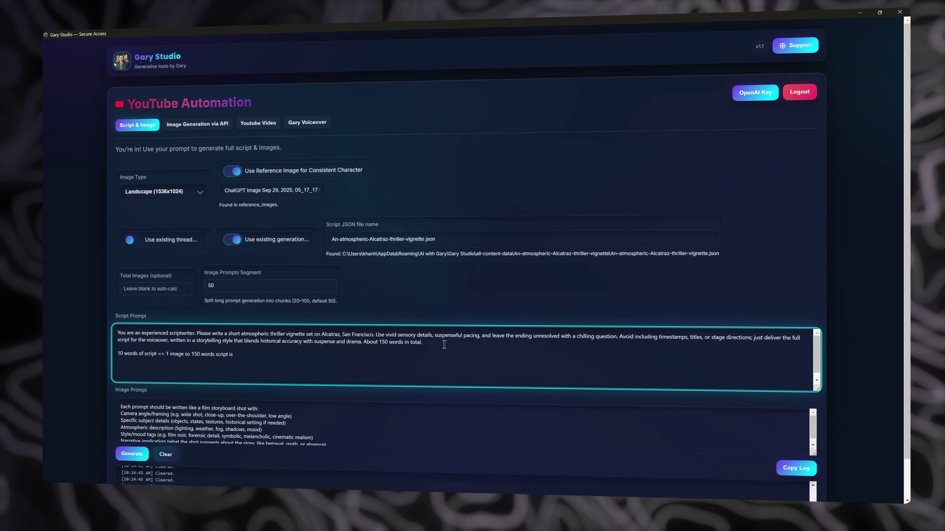
text( 15 images)
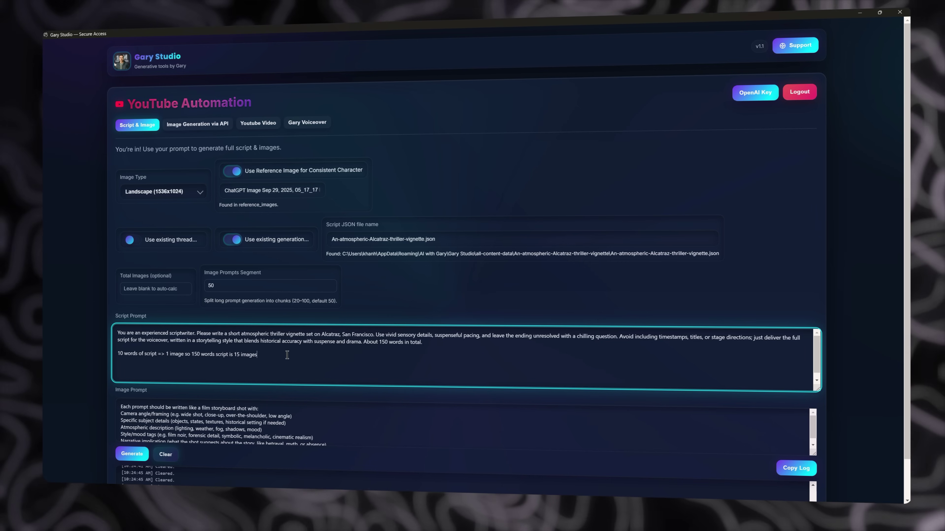
click(191, 294)
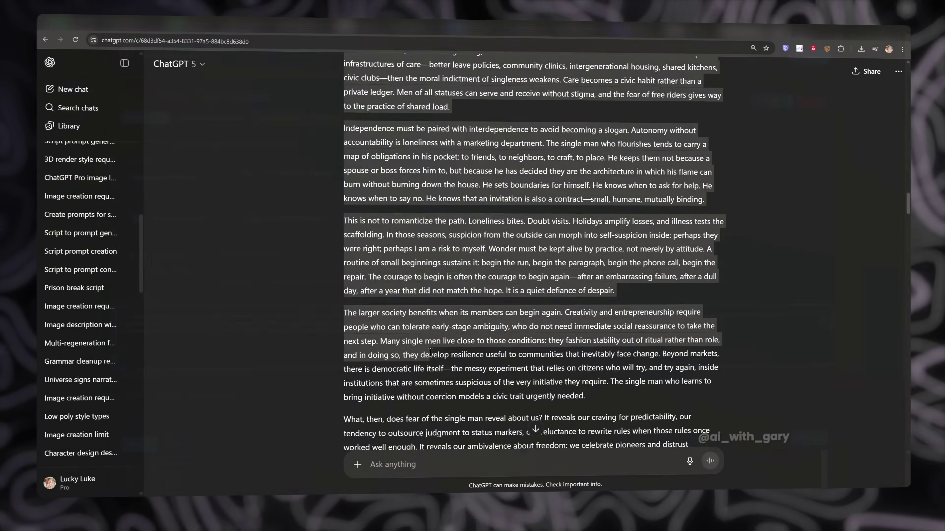
Add '20000 words' to the prompt and set the Image Prompts Segment chunk size to 100.
scroll(669, 168, down, 10)
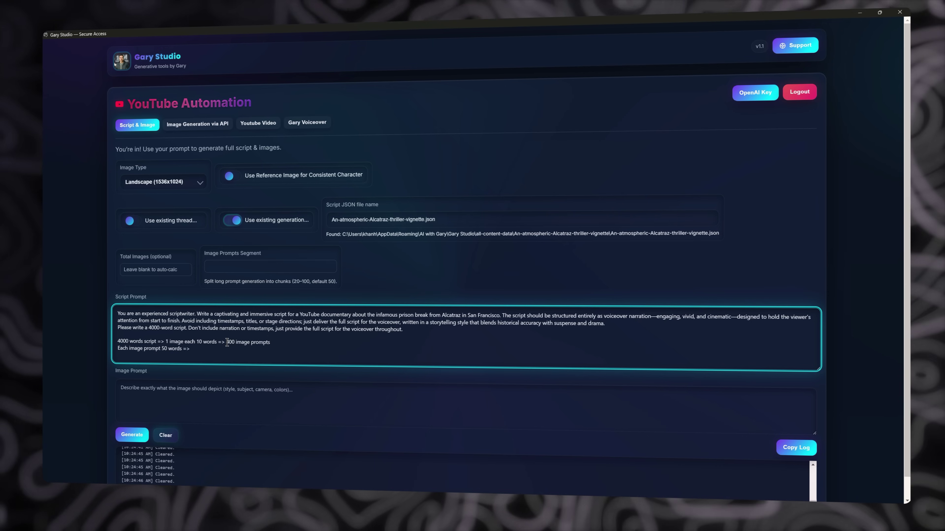
click(256, 348)
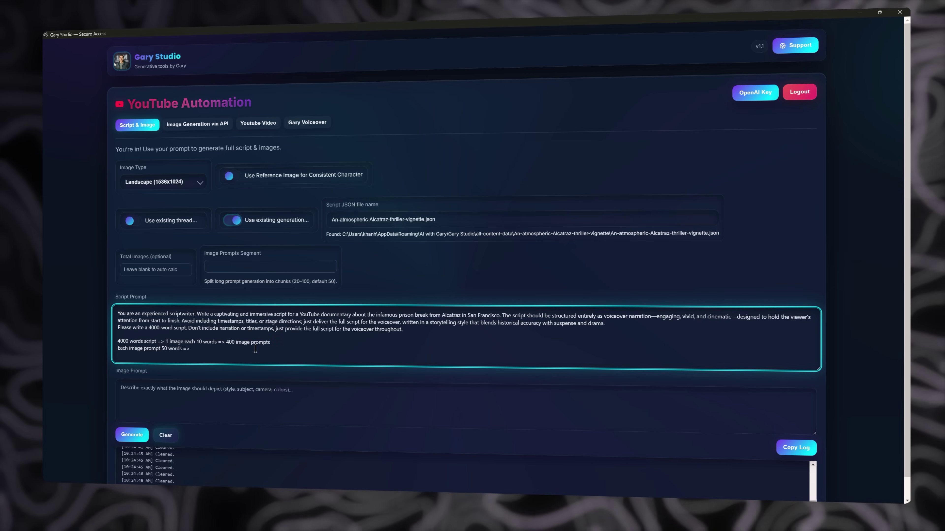
text(20000 wor)
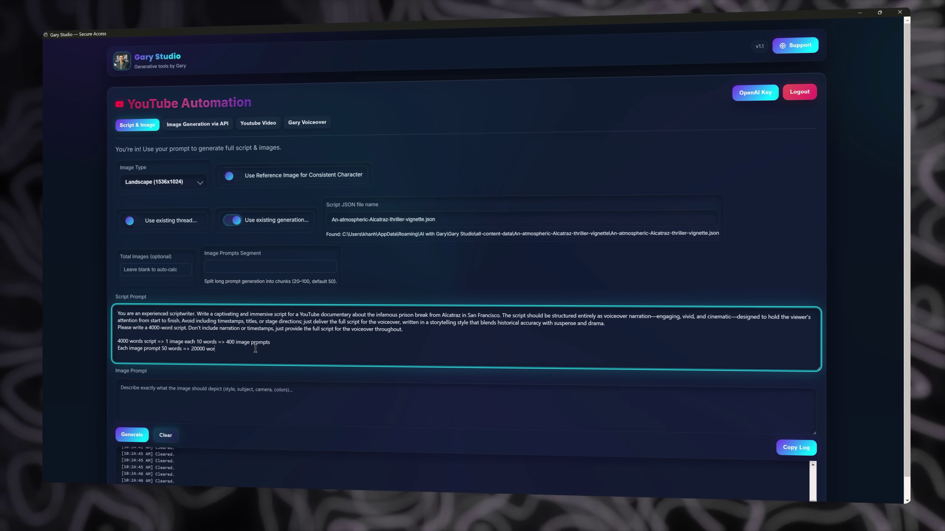
text(ds)
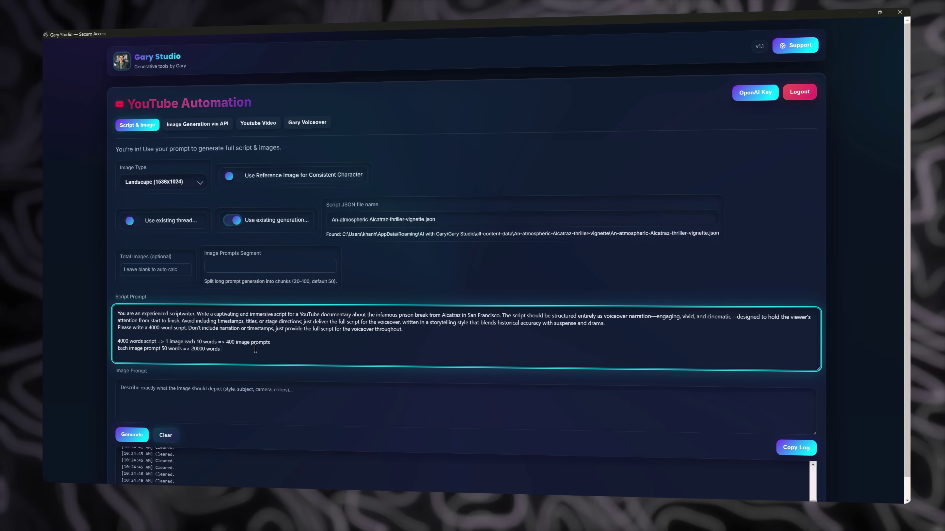
drag(226, 342, 270, 342)
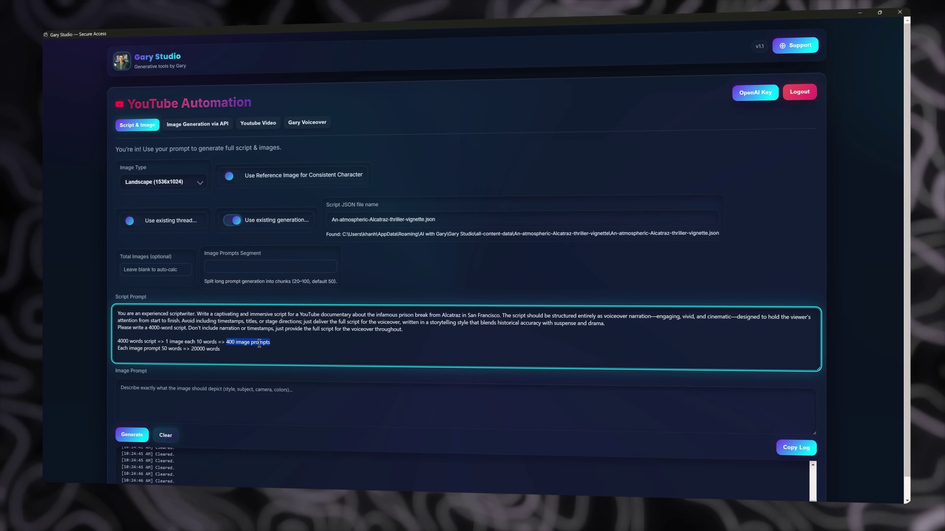
click(264, 266)
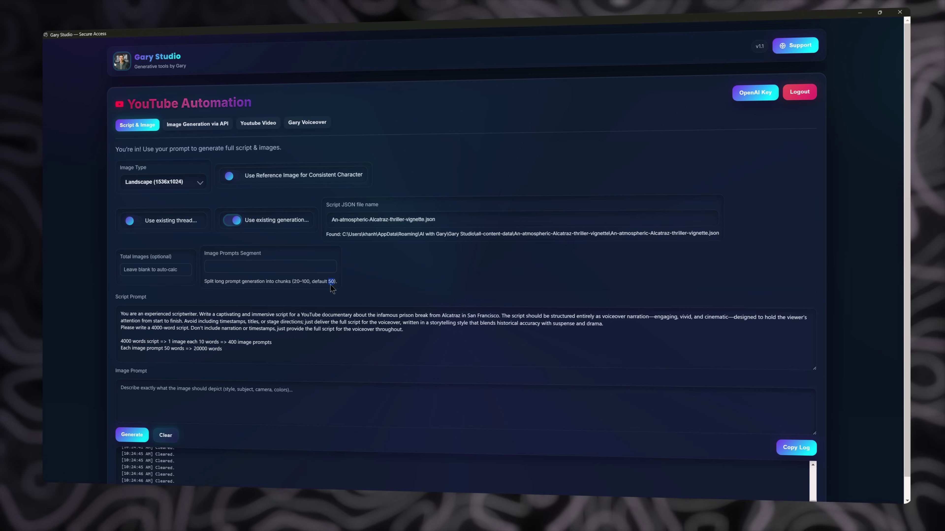
click(265, 265)
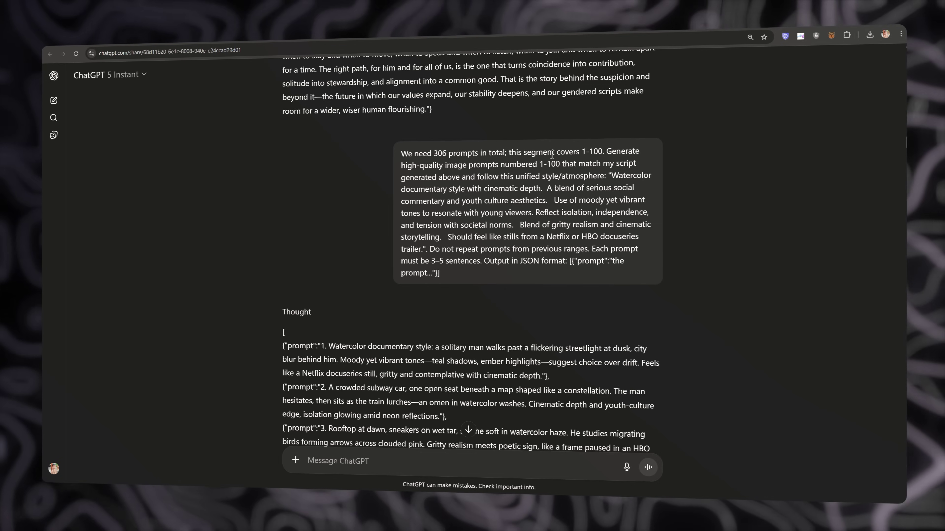
drag(581, 152, 603, 151)
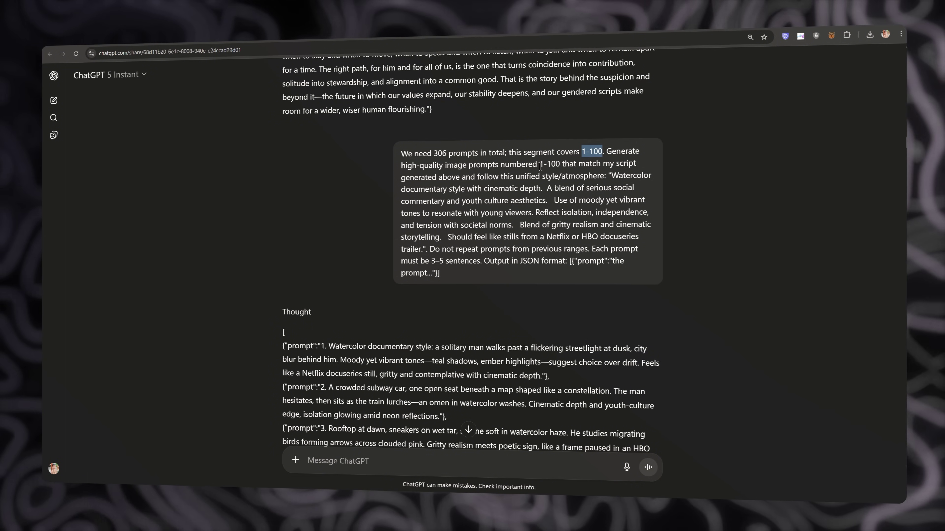
scroll(539, 166, down, 5)
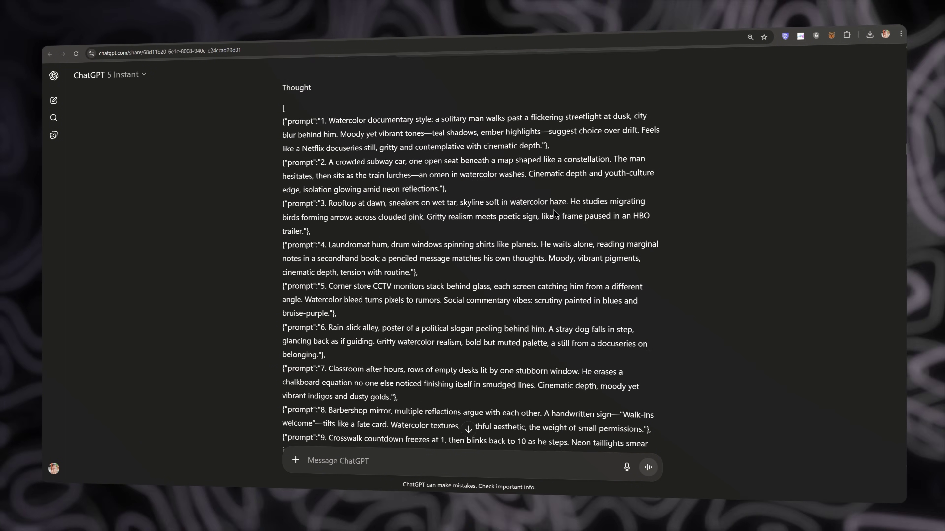
scroll(555, 214, down, 20)
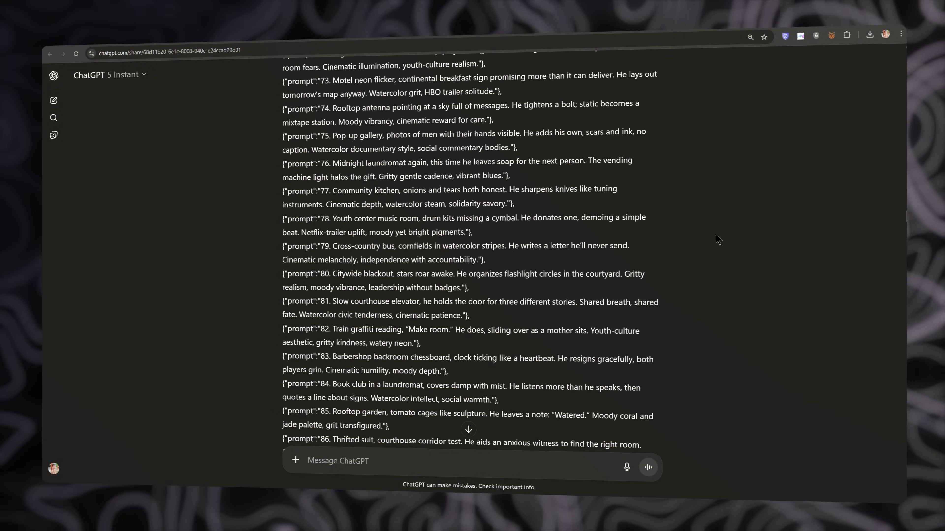
scroll(718, 239, down, 18)
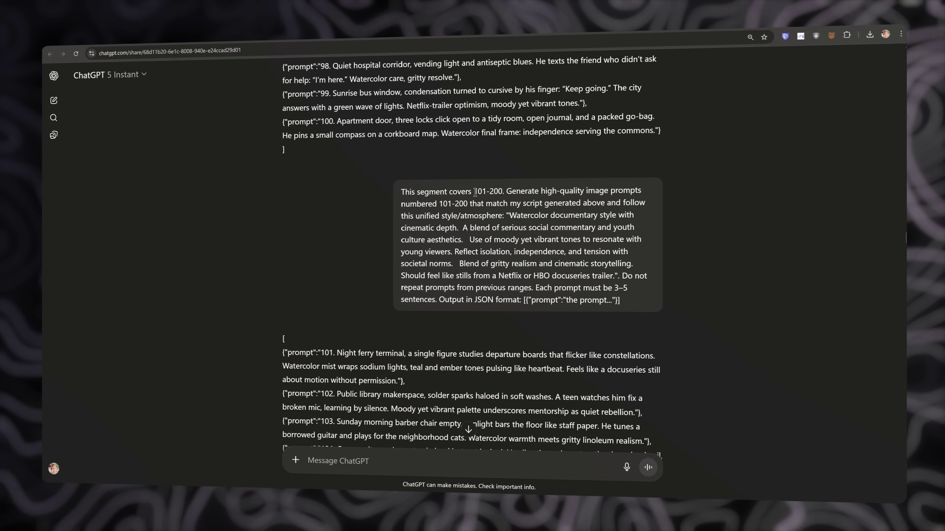
drag(475, 192, 503, 191)
scroll(503, 191, down, 20)
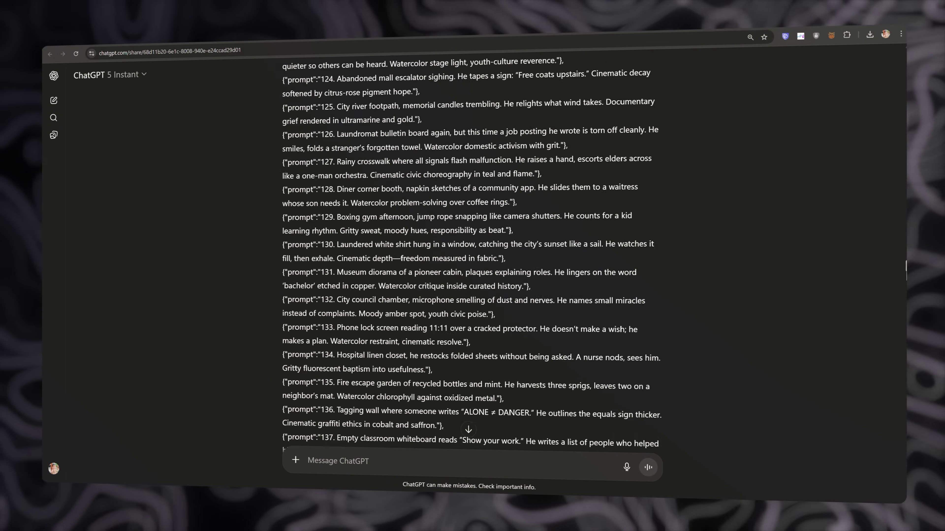
drag(906, 267, 904, 443)
scroll(580, 311, down, 5)
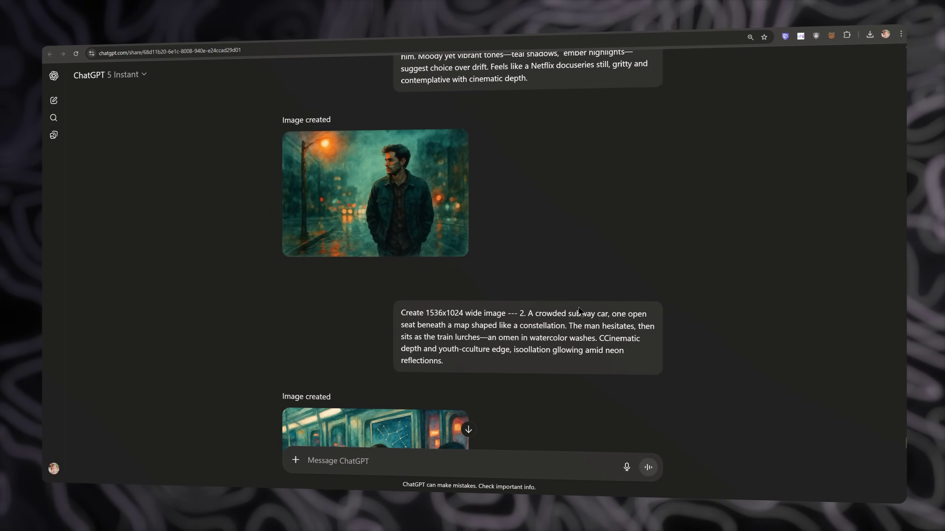
scroll(579, 311, down, 10)
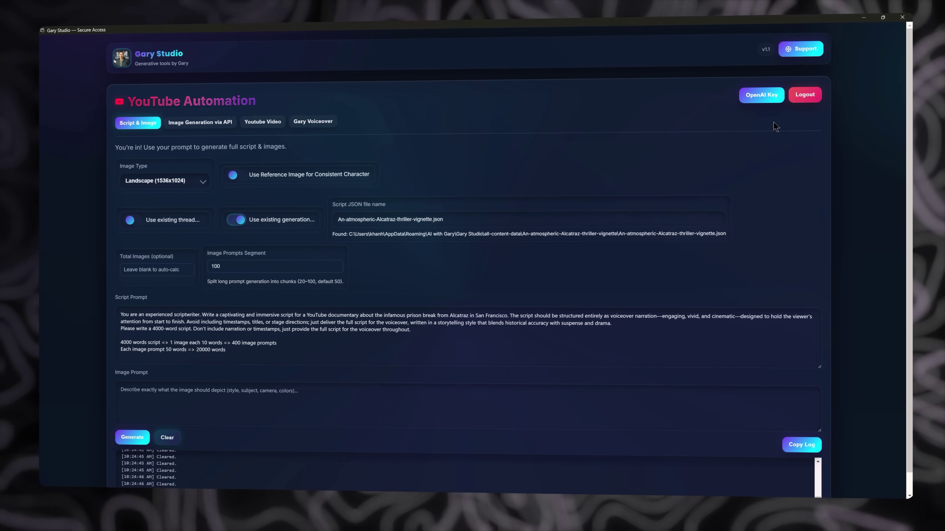
Paste the OpenAI API key, enable it for image generation, and save the settings.
click(765, 96)
click(405, 245)
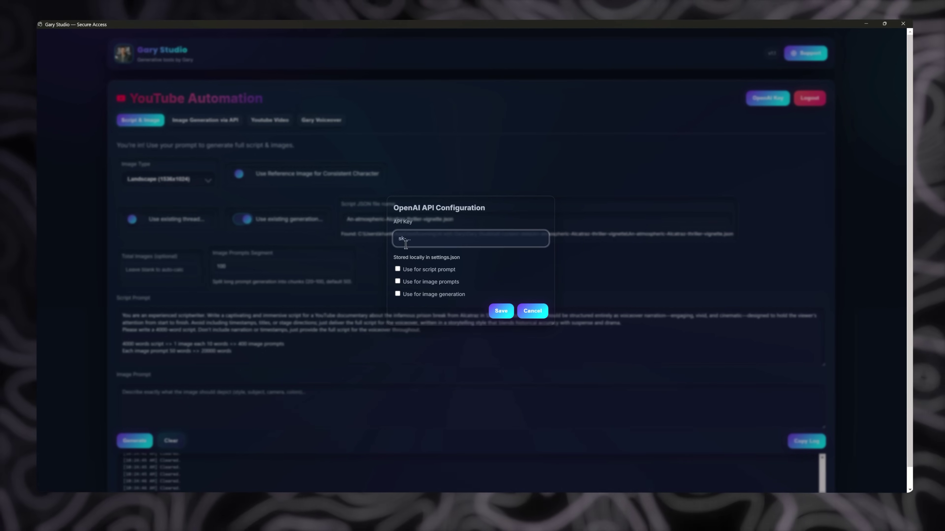
key(ctrl+v)
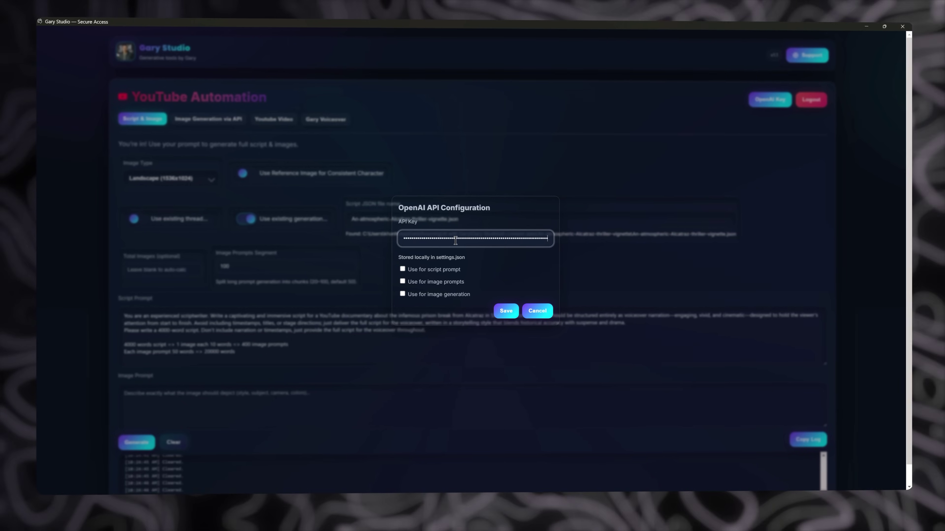
key(ctrl+a)
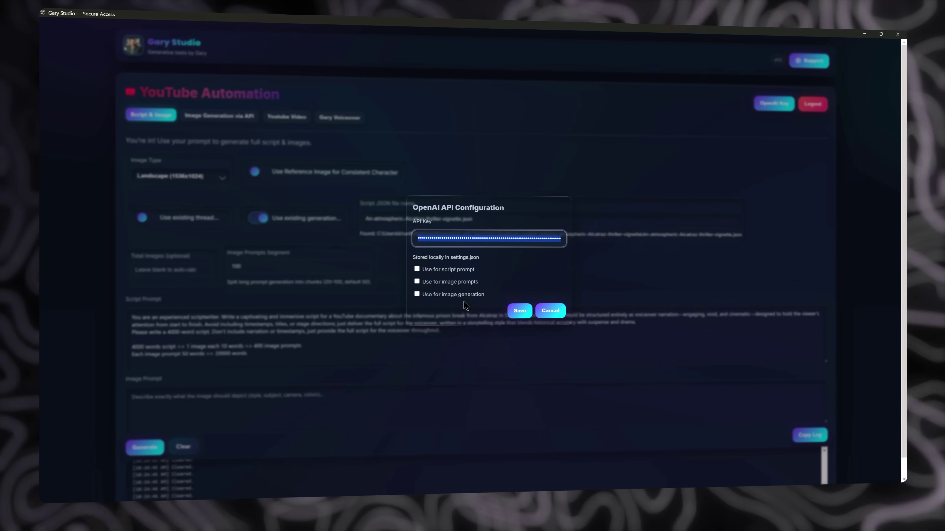
click(455, 295)
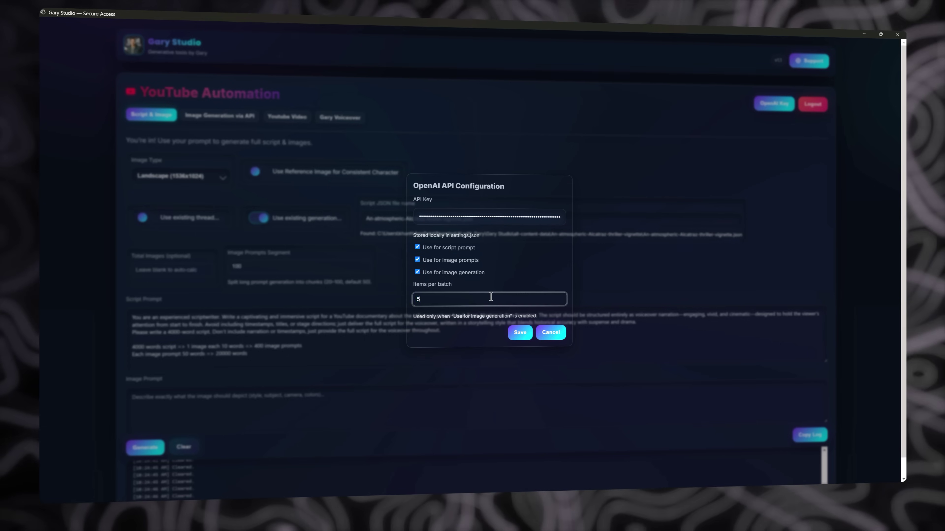
click(519, 334)
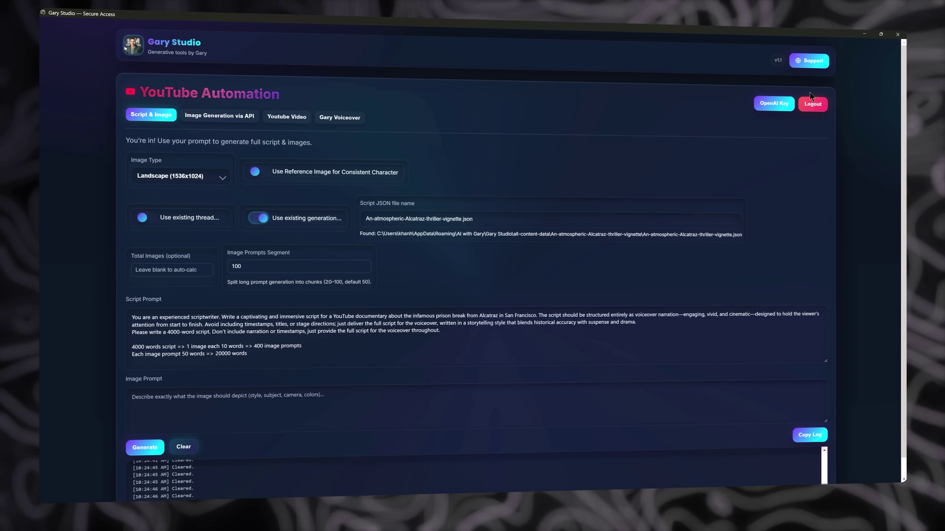
Reopen the OpenAI settings to verify them and save them again.
click(774, 104)
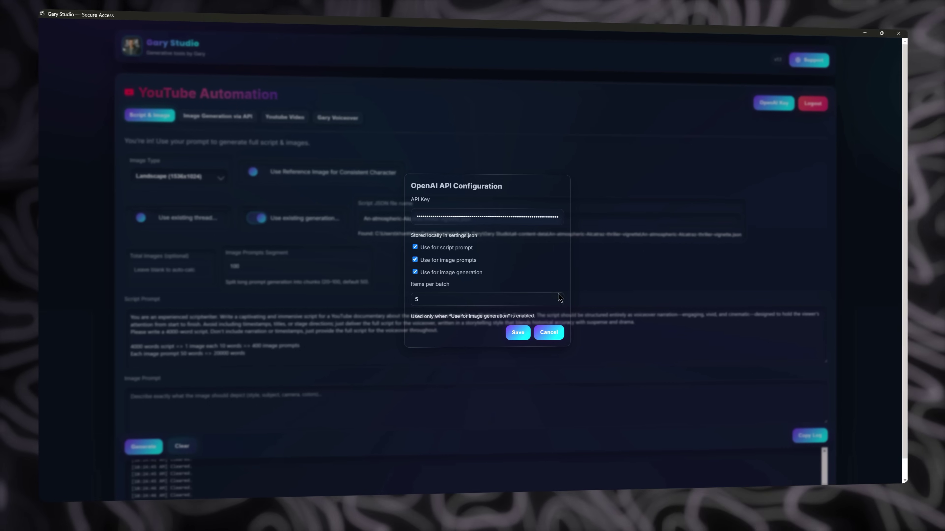
click(512, 333)
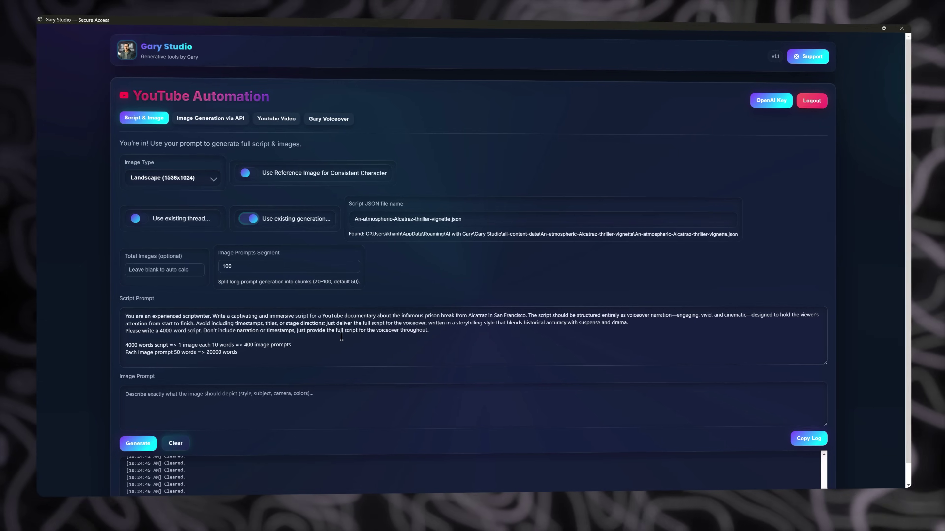
click(342, 337)
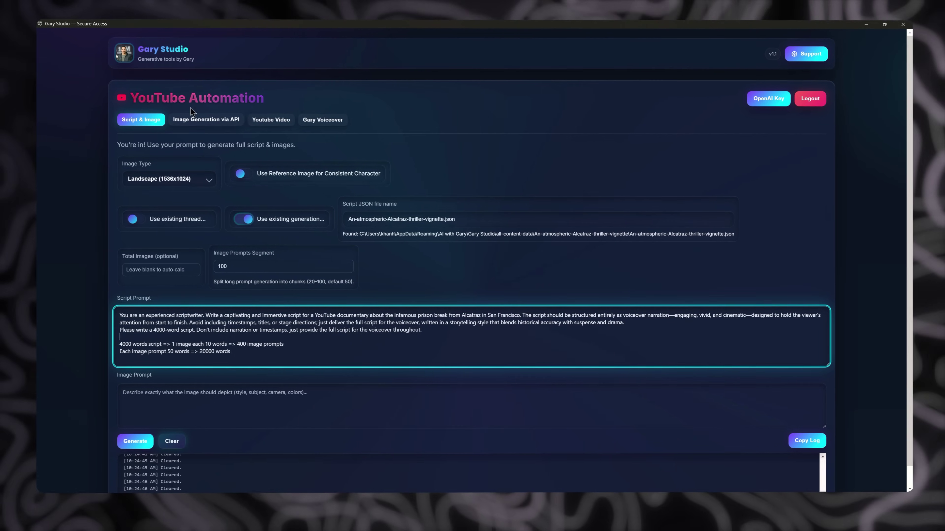
click(195, 127)
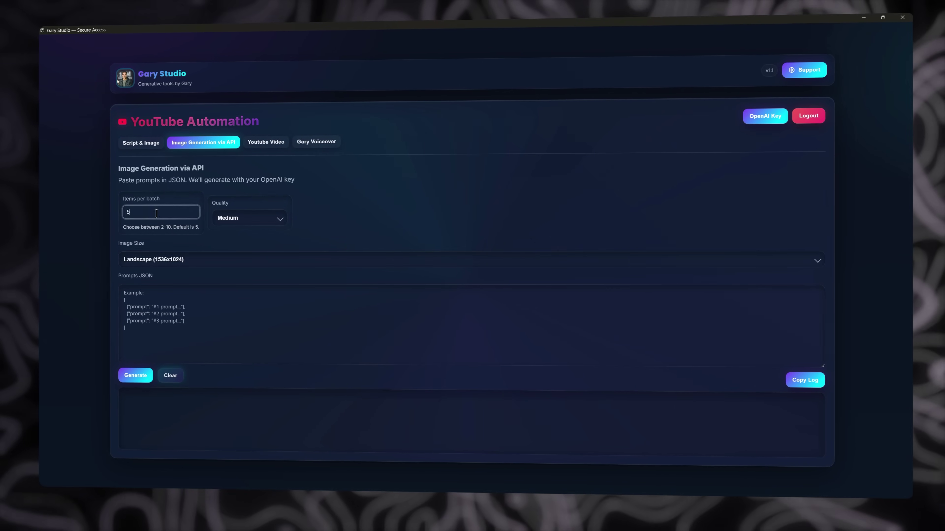
Set image size to Portrait (1024x1536) and quality to High, then paste the JSON prompt list.
click(166, 259)
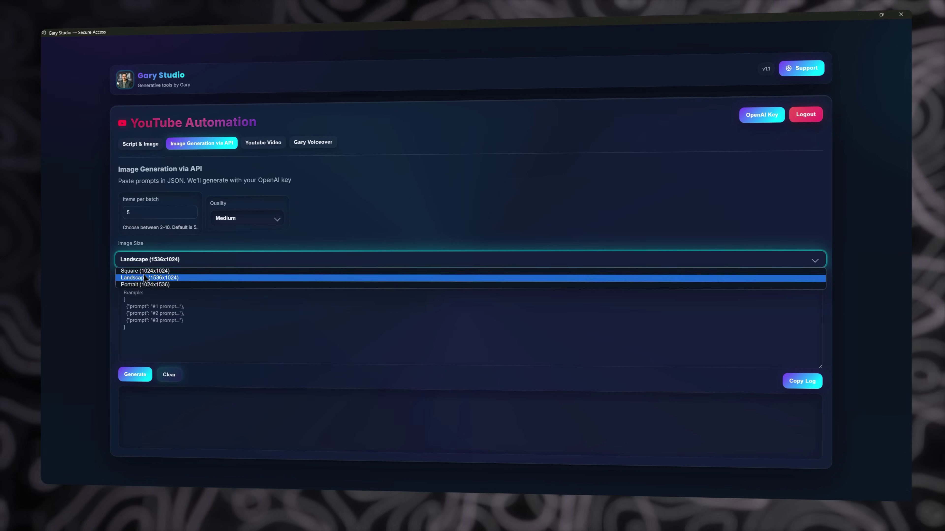
click(156, 285)
click(235, 223)
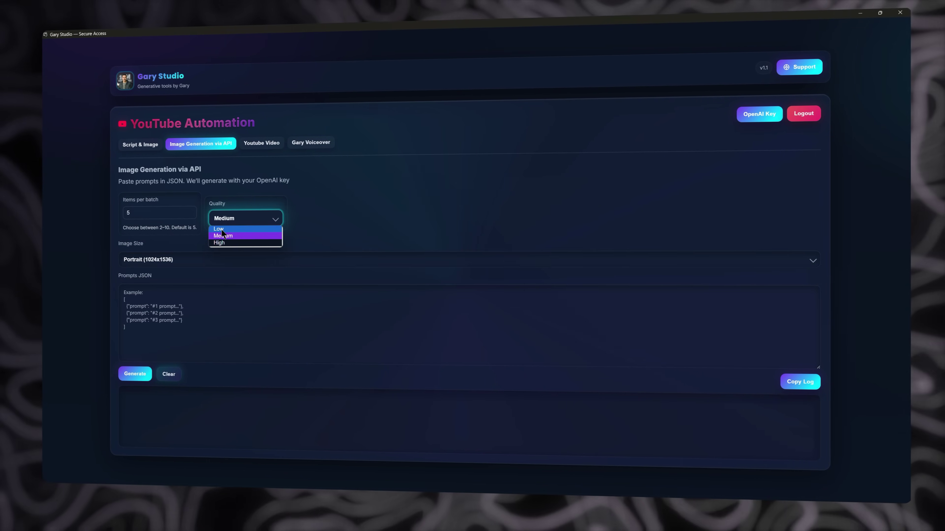
click(236, 244)
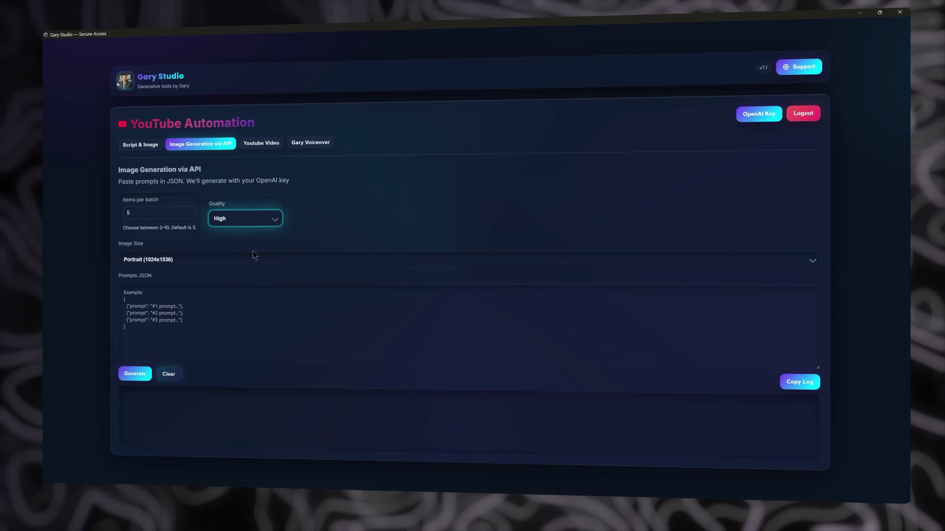
click(221, 300)
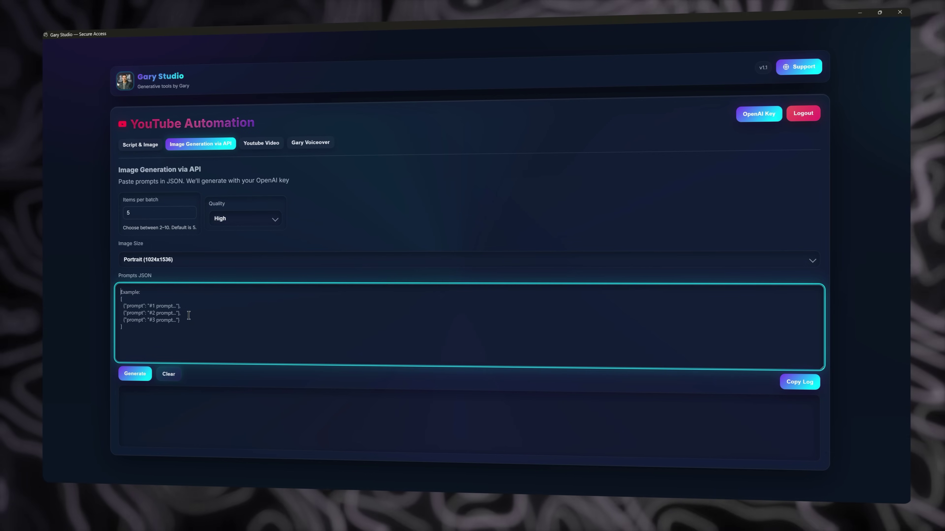
key(ctrl+v)
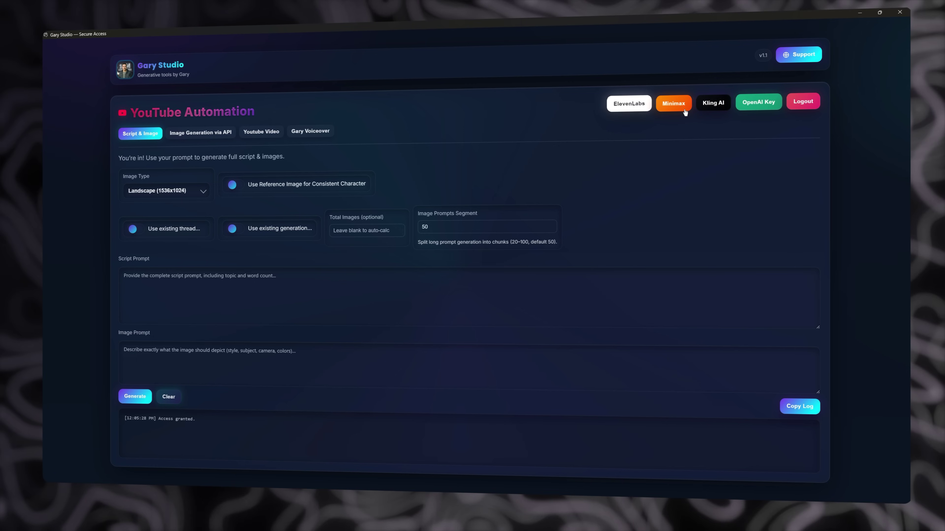
click(712, 106)
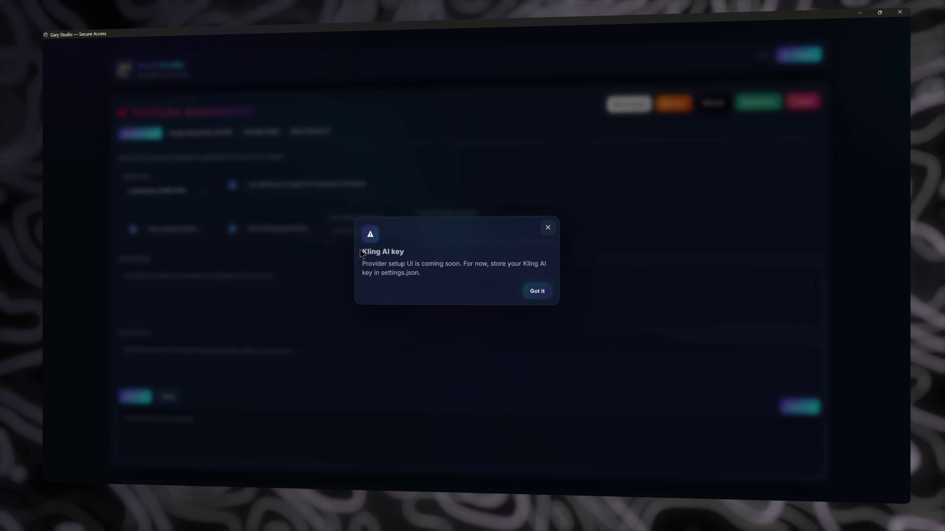
drag(364, 251, 471, 276)
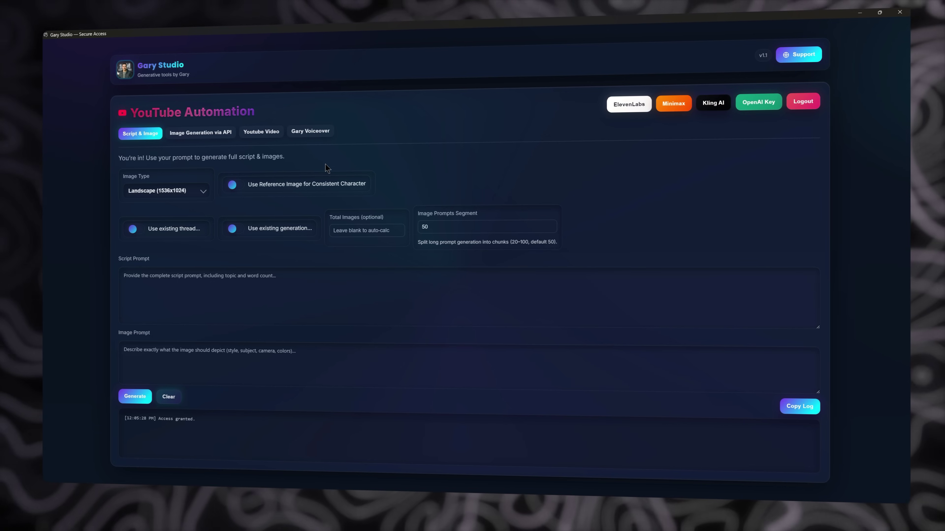
click(261, 132)
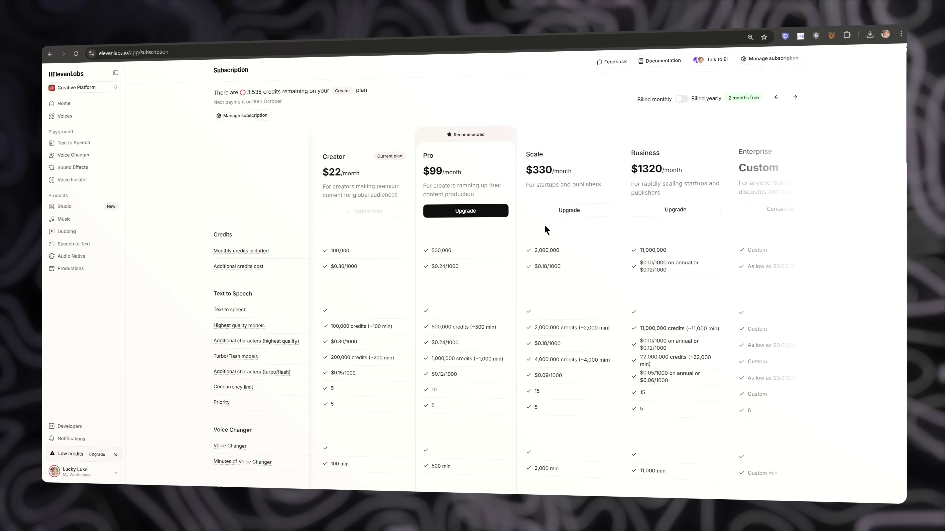
scroll(485, 294, down, 3)
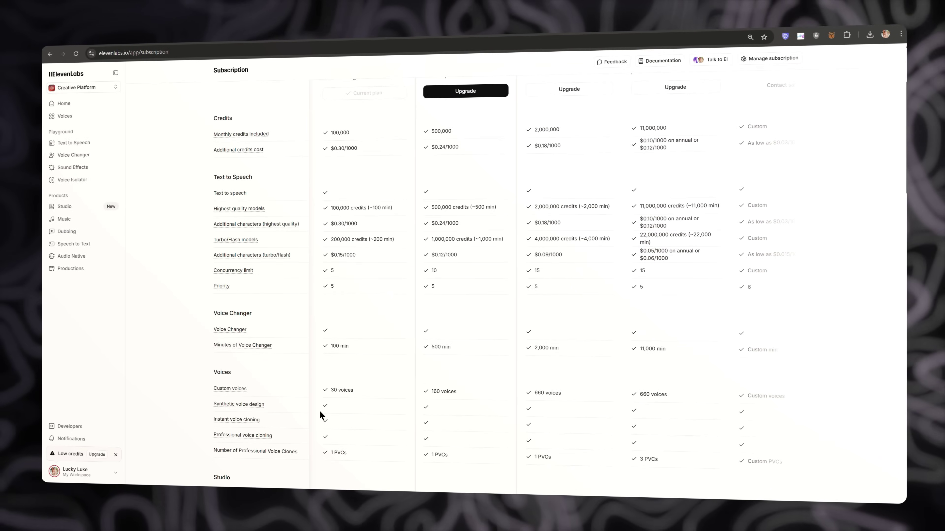
scroll(547, 473, down, 2)
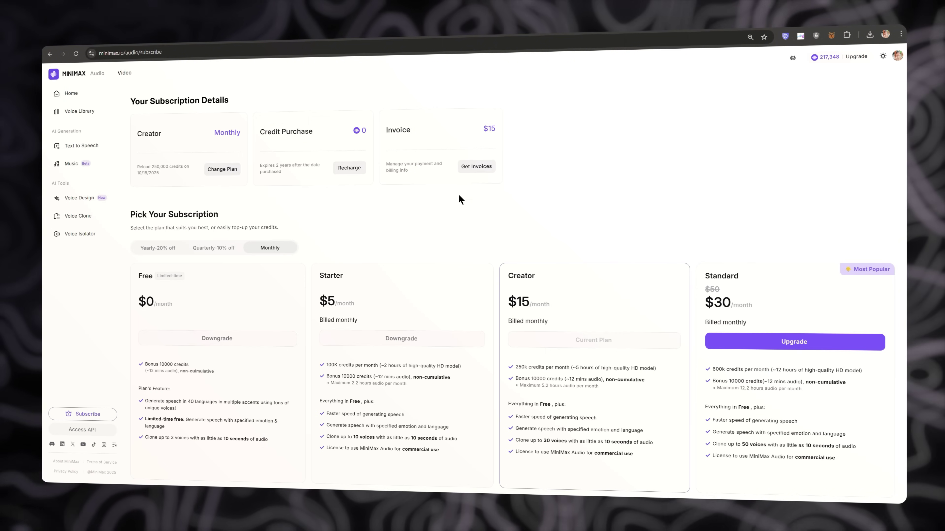
scroll(459, 194, down, 3)
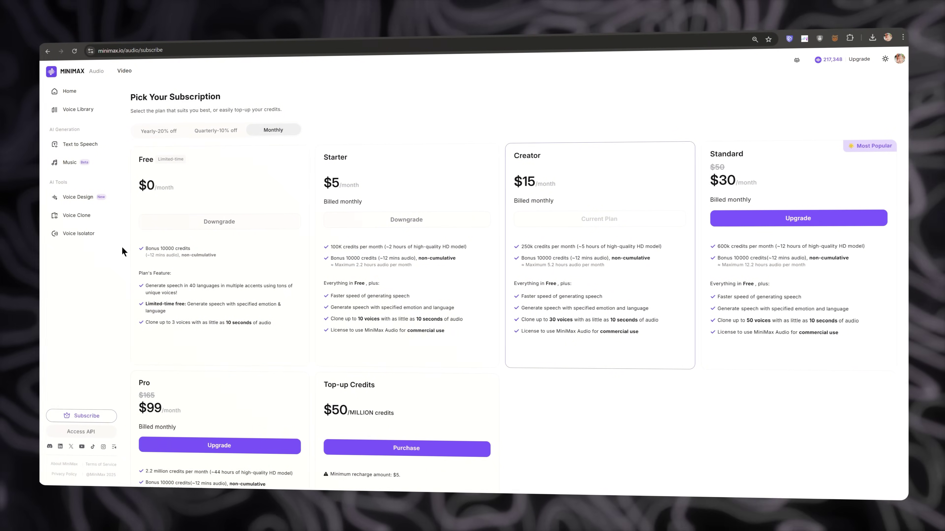
Open MiniMax Audio's Voice Clone page from the left sidebar.
click(90, 218)
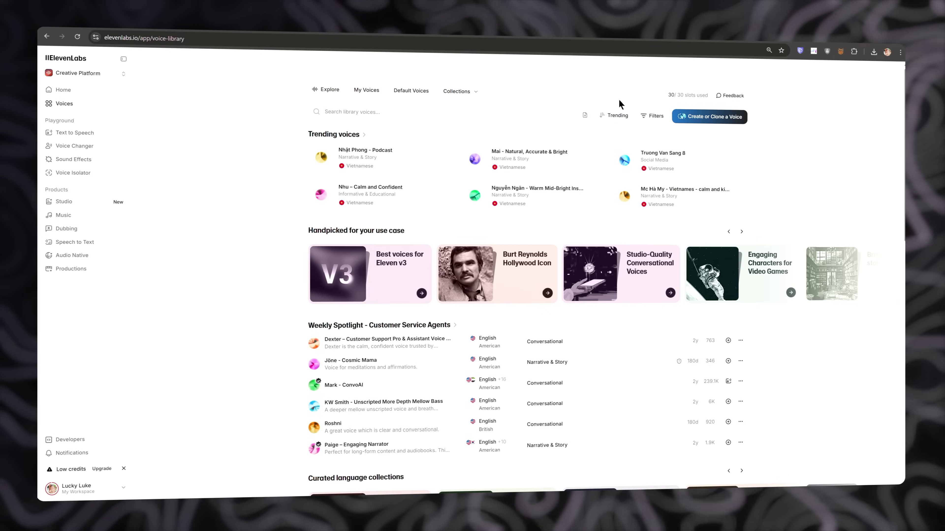
Filter ElevenLabs voices to English, American, Informative & Educational, sorted by Trending.
click(653, 117)
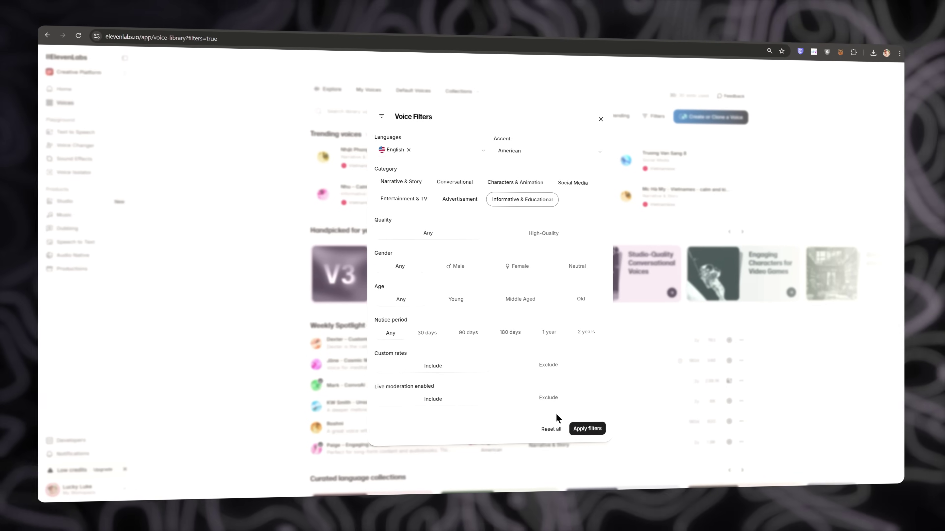
click(592, 434)
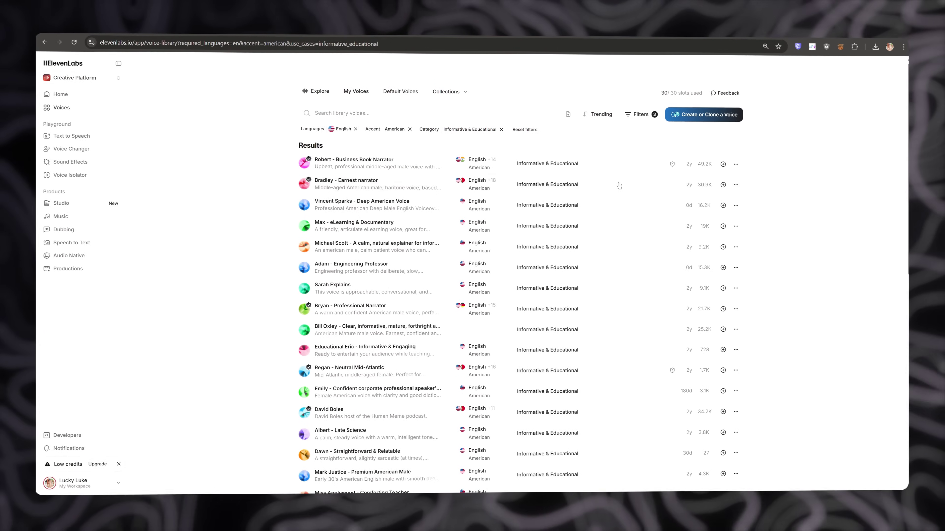
click(600, 115)
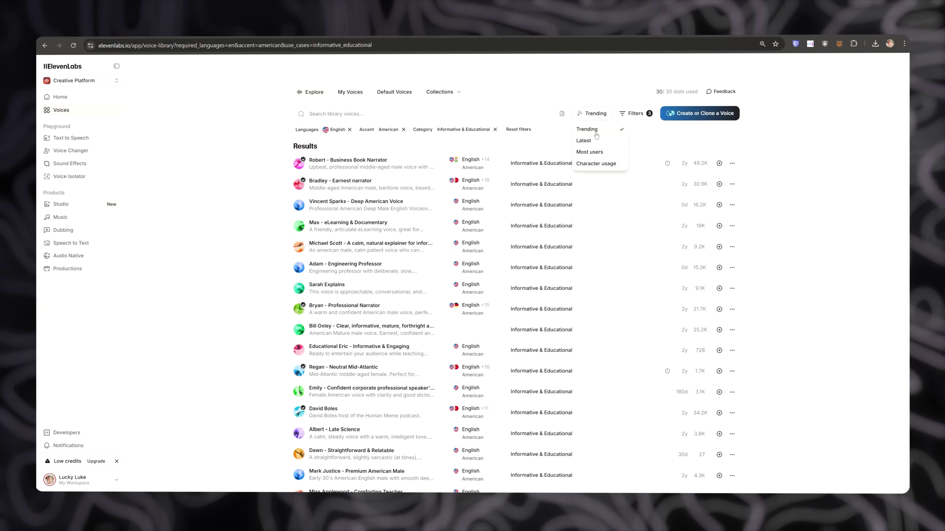
click(585, 131)
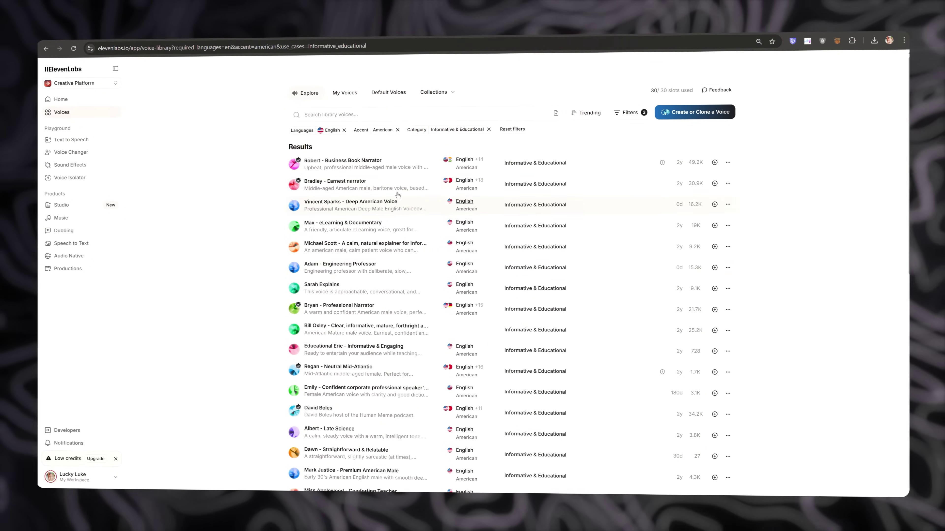
mouse_move(333, 208)
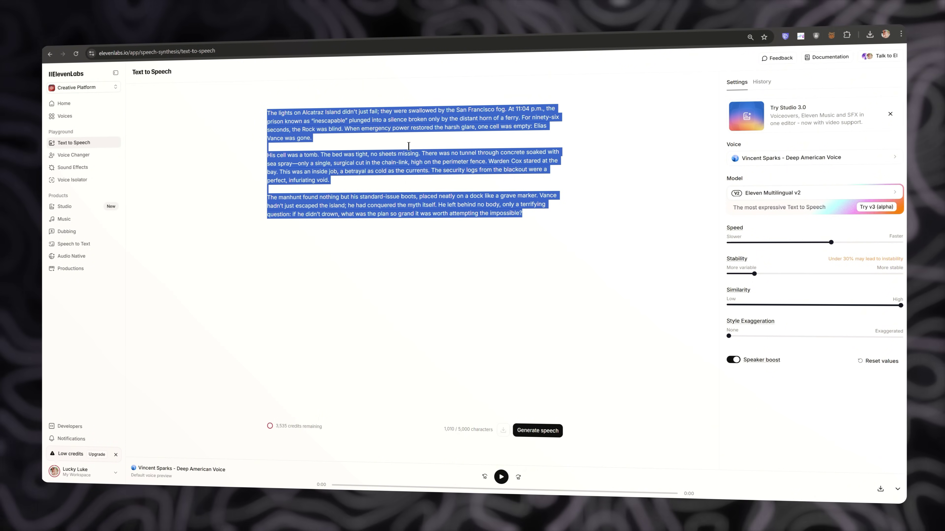
Deselect the Alcatraz story text in the Text to Speech box.
click(438, 158)
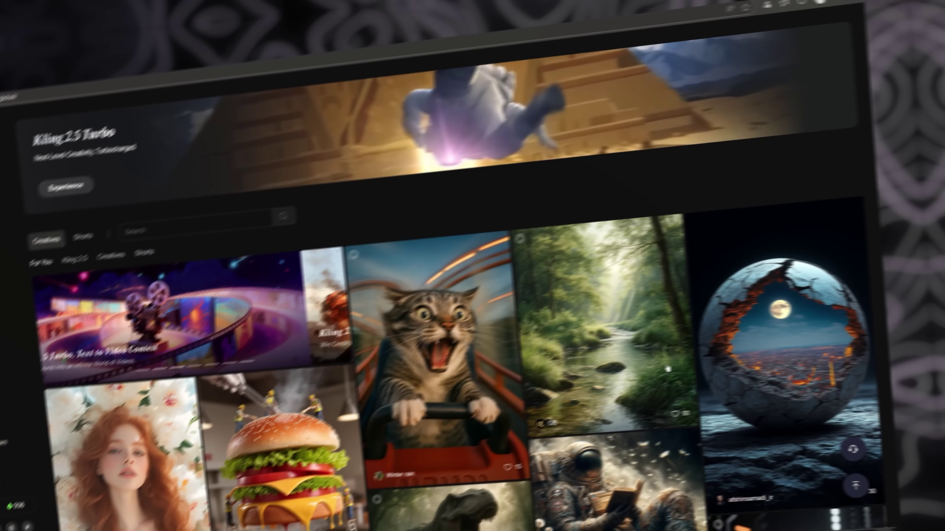
Scroll down through the Kling AI home feed.
scroll(681, 305, down, 5)
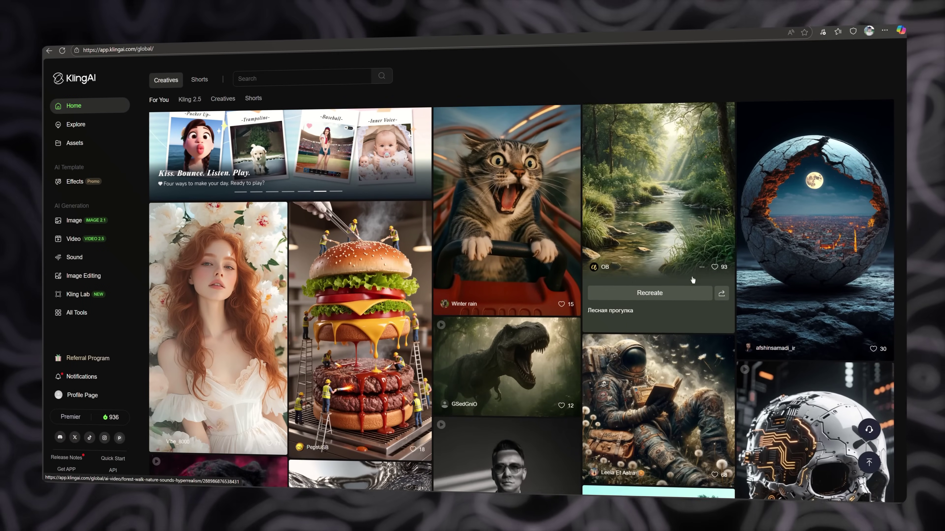
scroll(693, 280, down, 3)
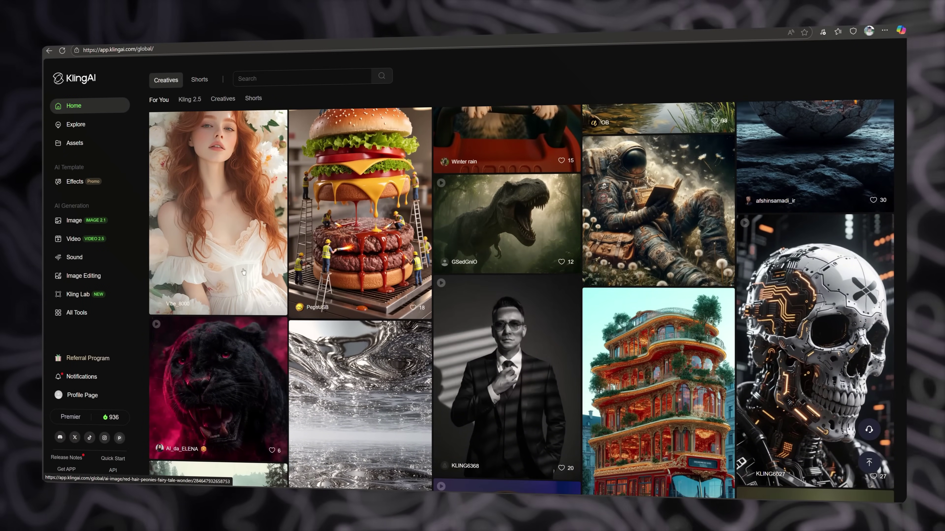
scroll(318, 295, down, 6)
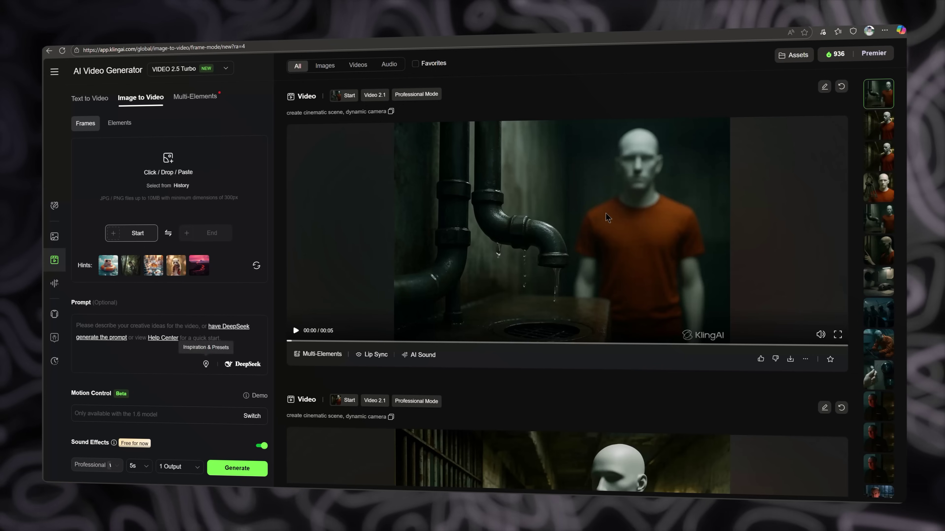
Open the bald prisoner Alcatraz clip from the video history in full view.
click(445, 256)
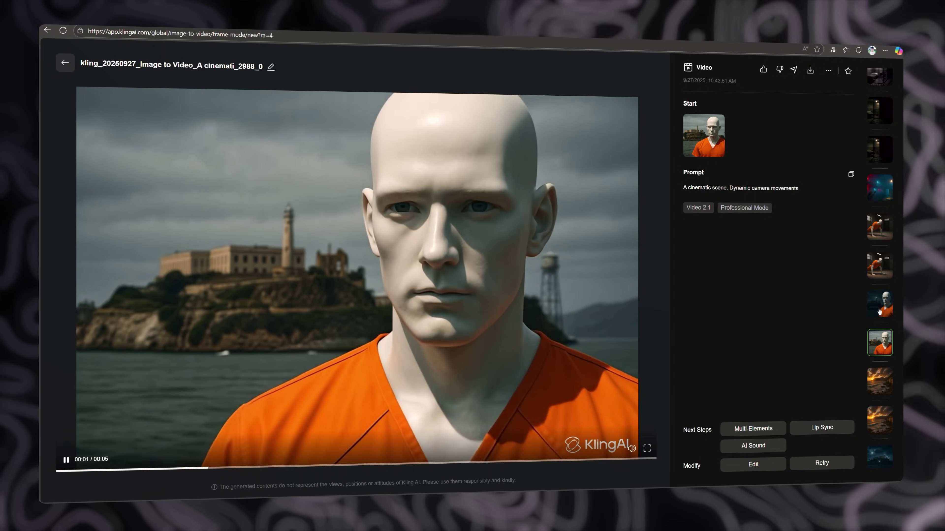
Preview the night-island, prisoner-at-window, fence-climber and riot police clips.
click(880, 456)
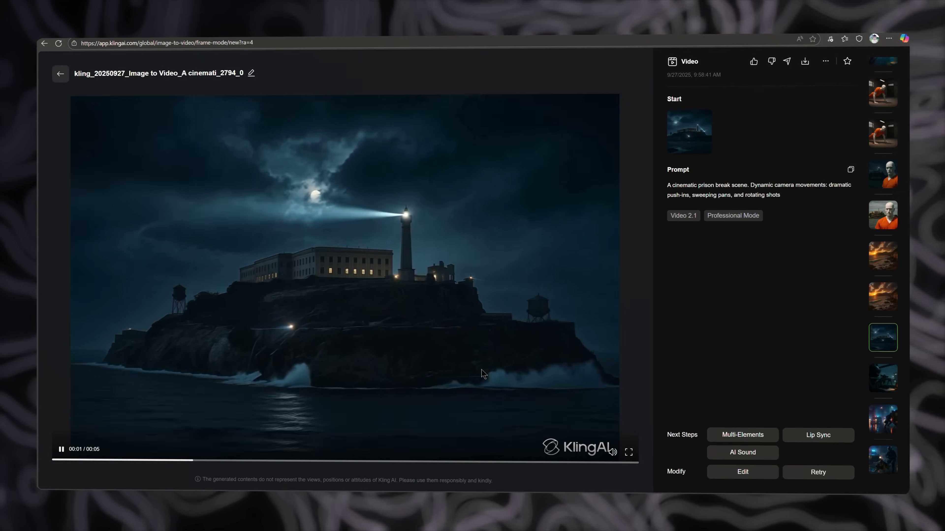
scroll(884, 353, down, 5)
click(885, 369)
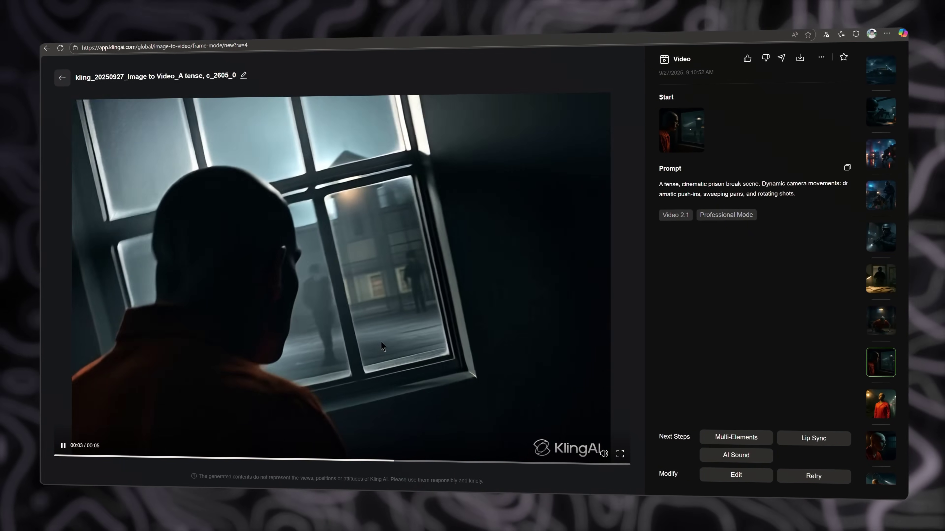
scroll(879, 253, down, 3)
click(878, 251)
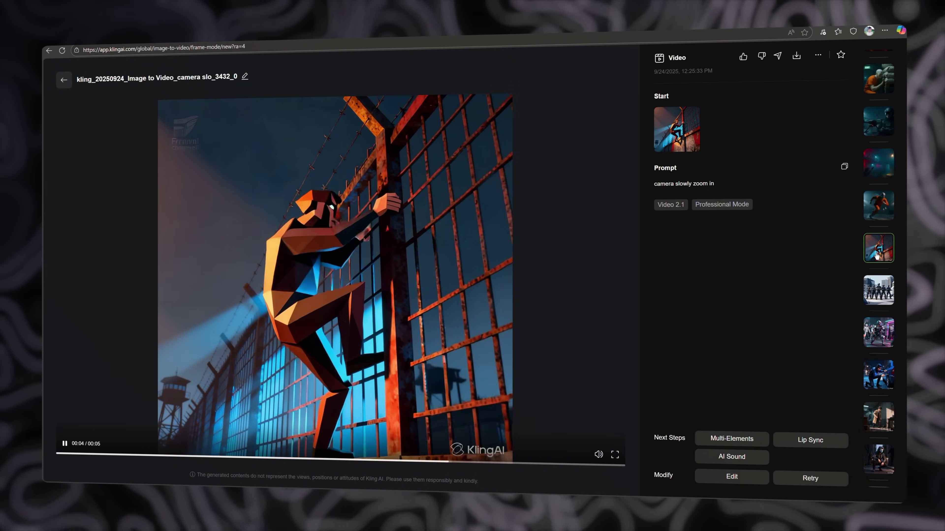
click(879, 343)
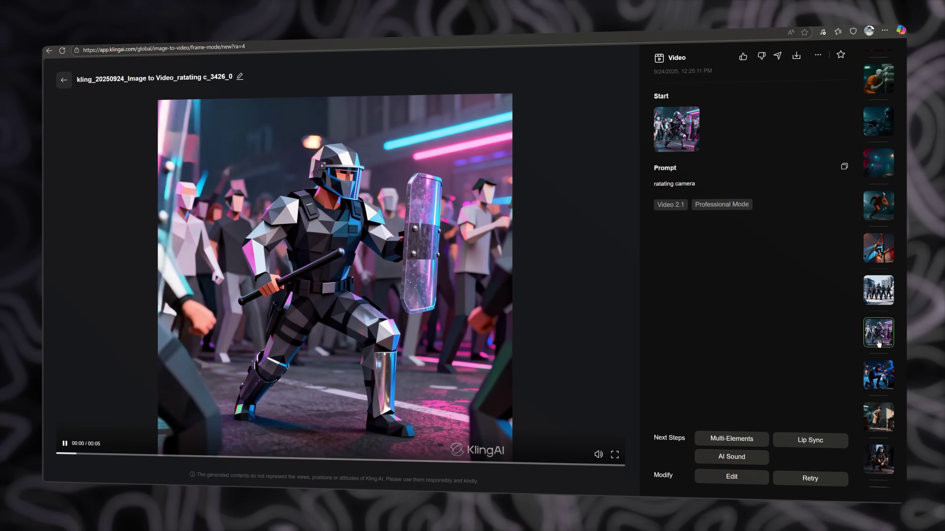
Preview the hooded figure, guard with keys, hacker and fedora man clips.
scroll(879, 344, down, 3)
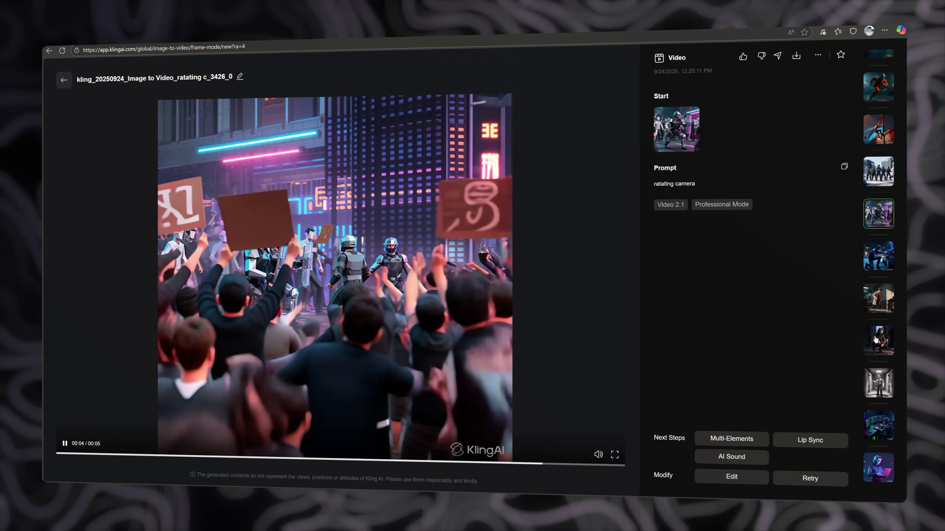
click(877, 344)
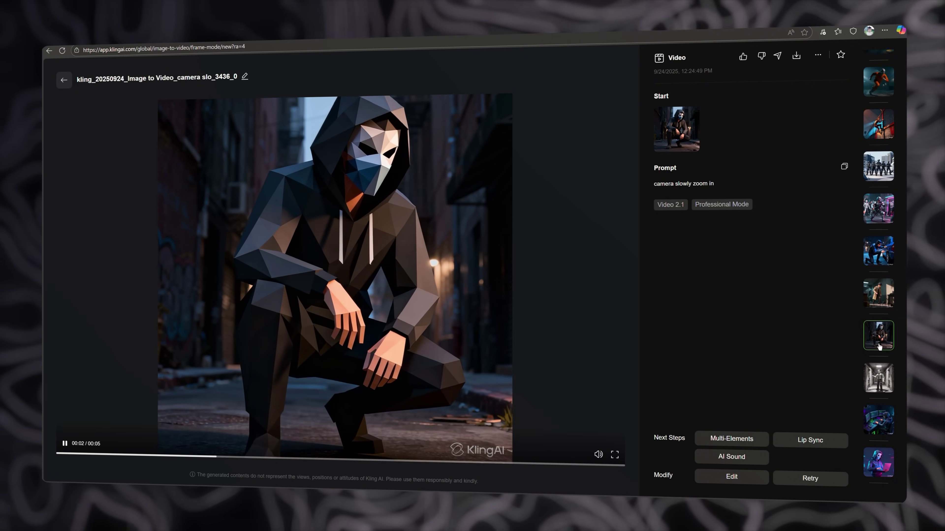
scroll(880, 335, down, 2)
click(885, 314)
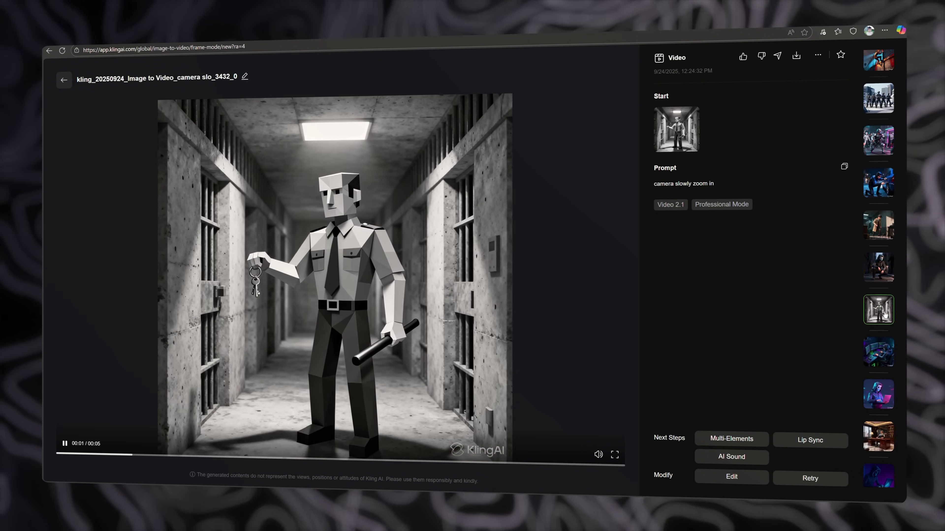
scroll(885, 314, down, 2)
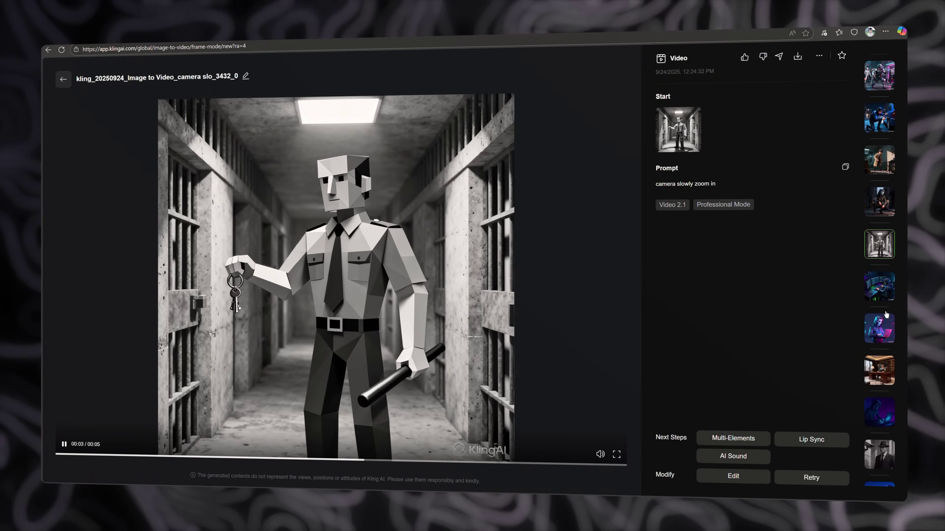
click(885, 284)
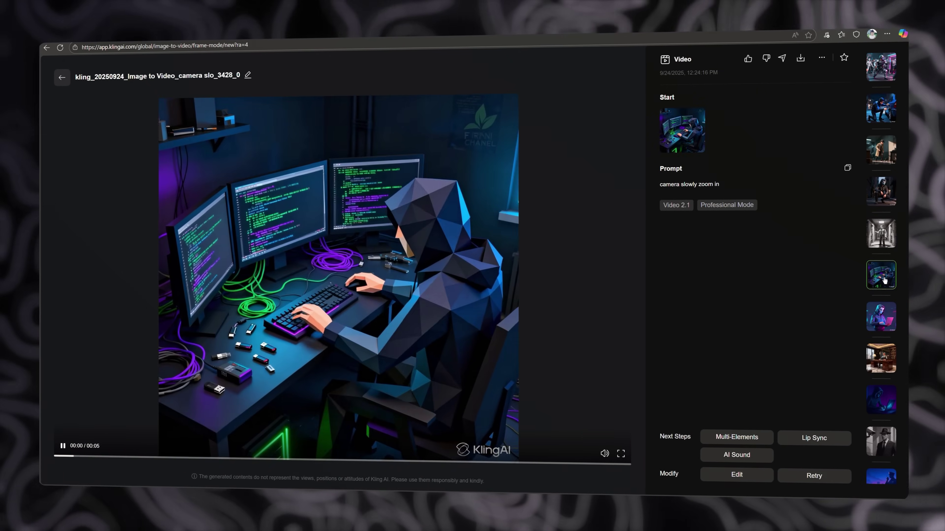
scroll(885, 280, down, 2)
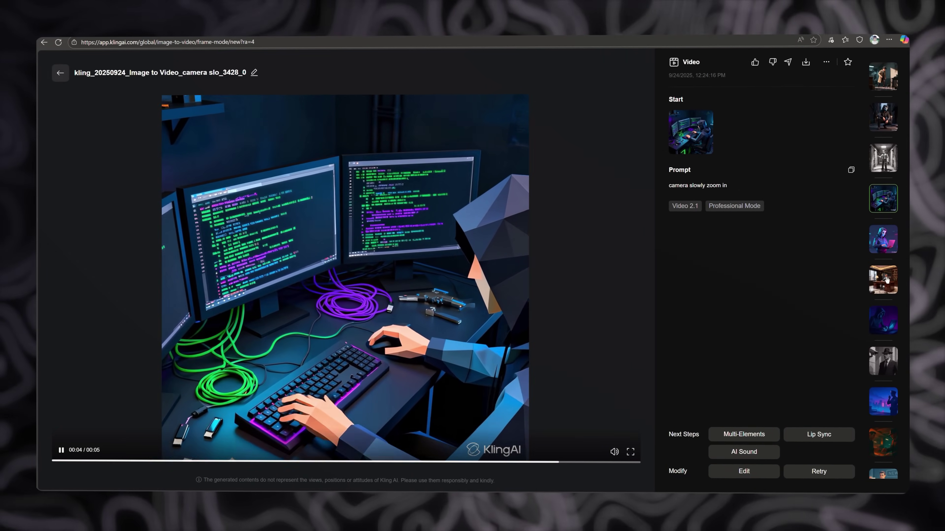
click(888, 363)
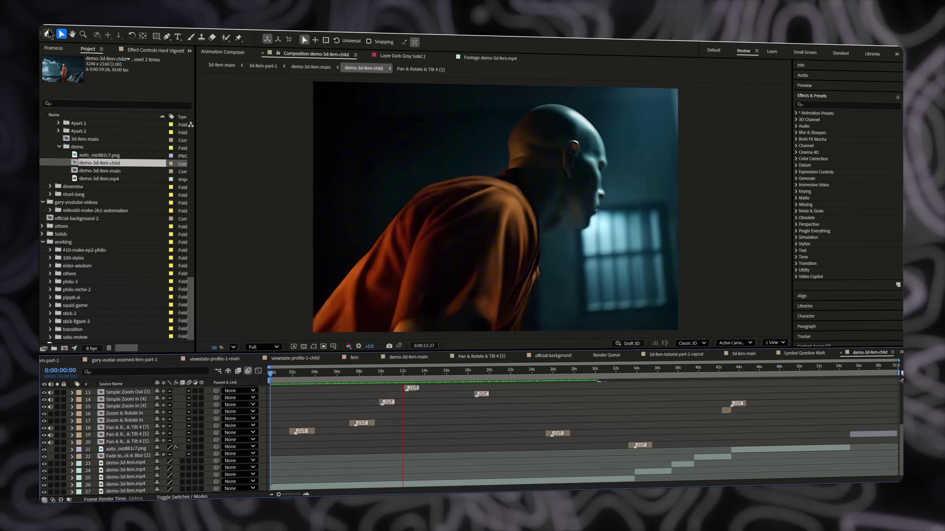
Check After Effects' Memory & Performance preferences and GPU information, then dismiss Gary Studio's Coming soon notice.
key(alt+e)
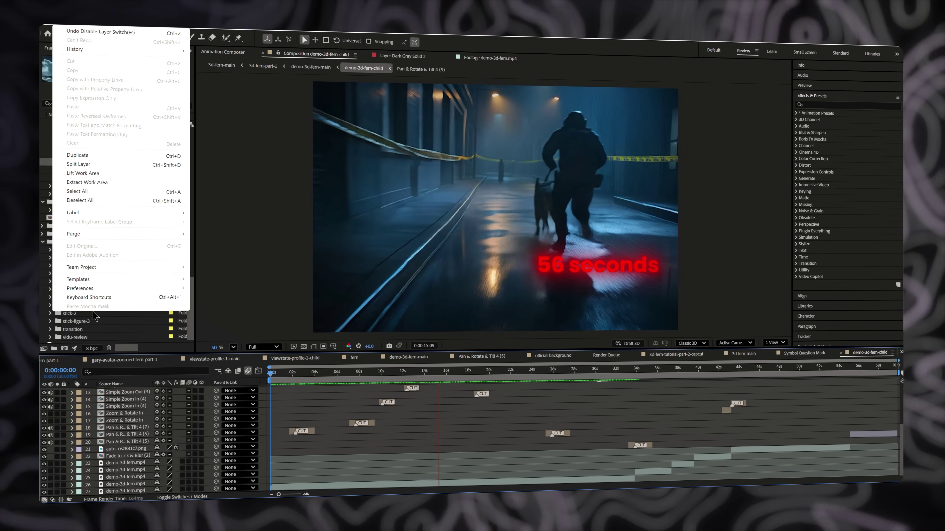
mouse_move(96, 289)
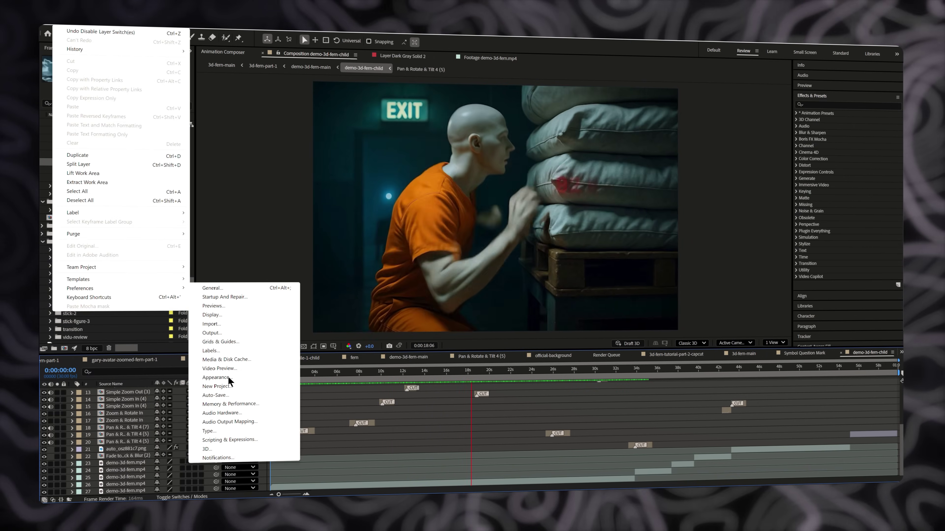
click(219, 404)
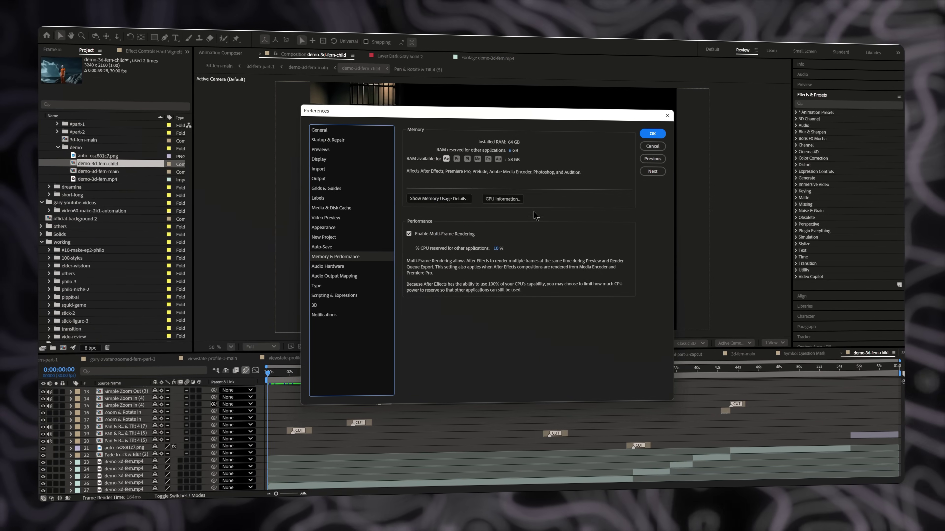
click(500, 199)
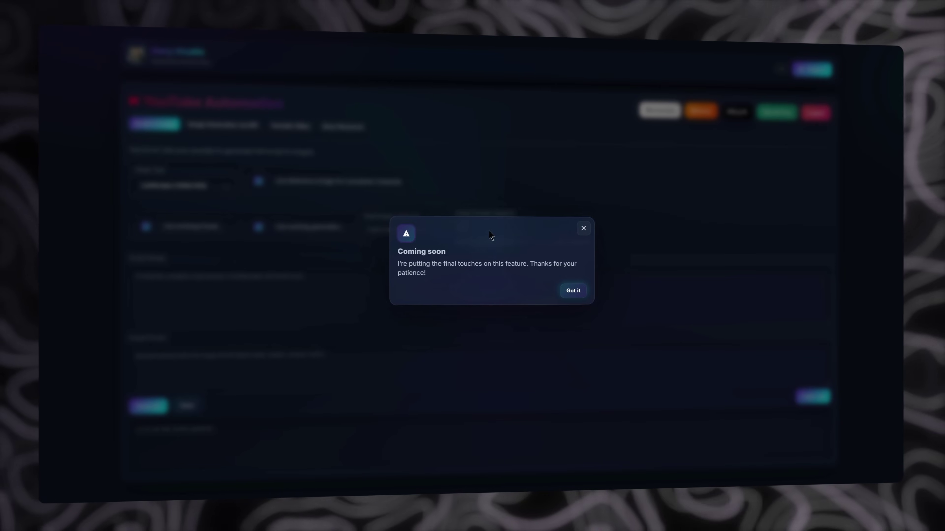
click(570, 290)
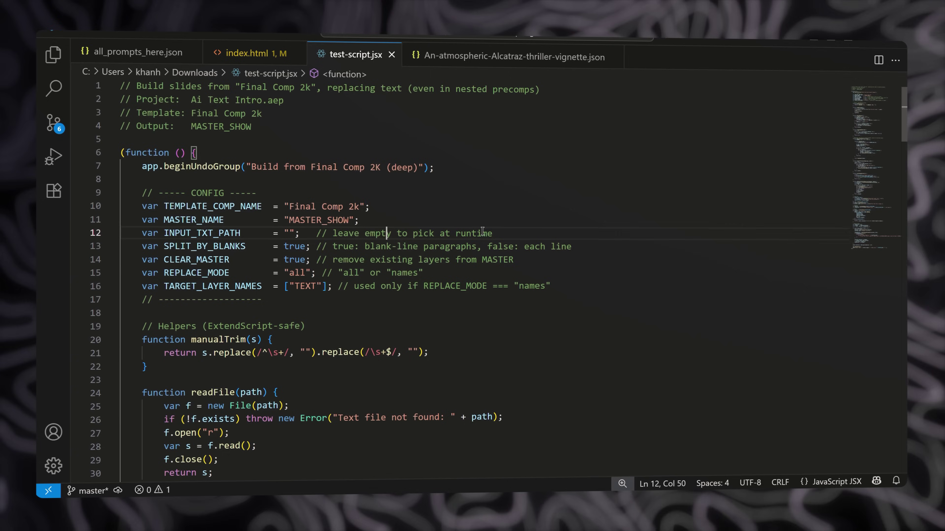
Scroll through test-script.jsx to review its slide-building and text-replacement code.
scroll(623, 199, down, 2)
scroll(646, 321, down, 8)
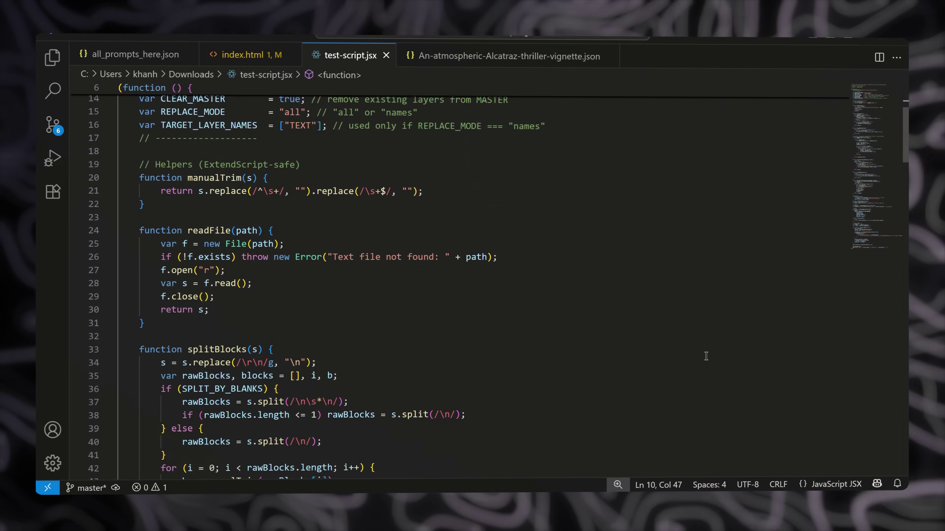
scroll(682, 325, down, 9)
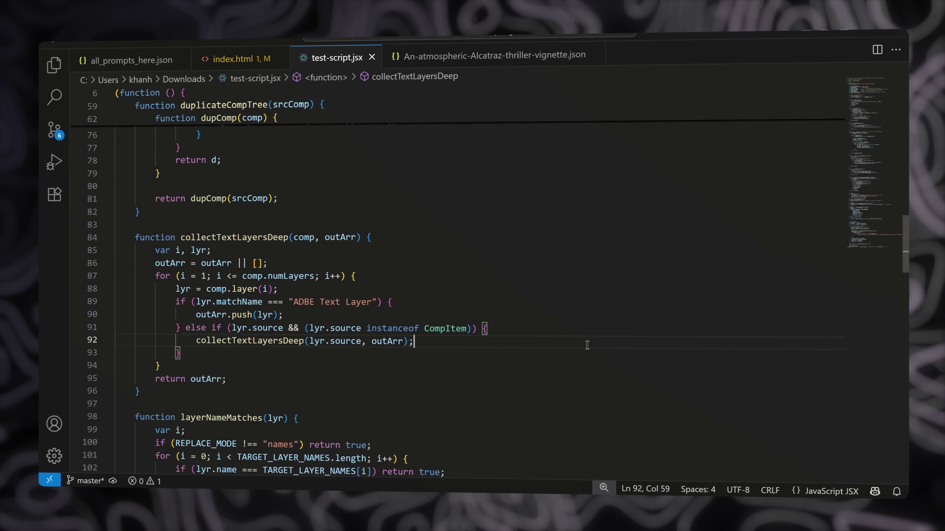
scroll(587, 345, down, 4)
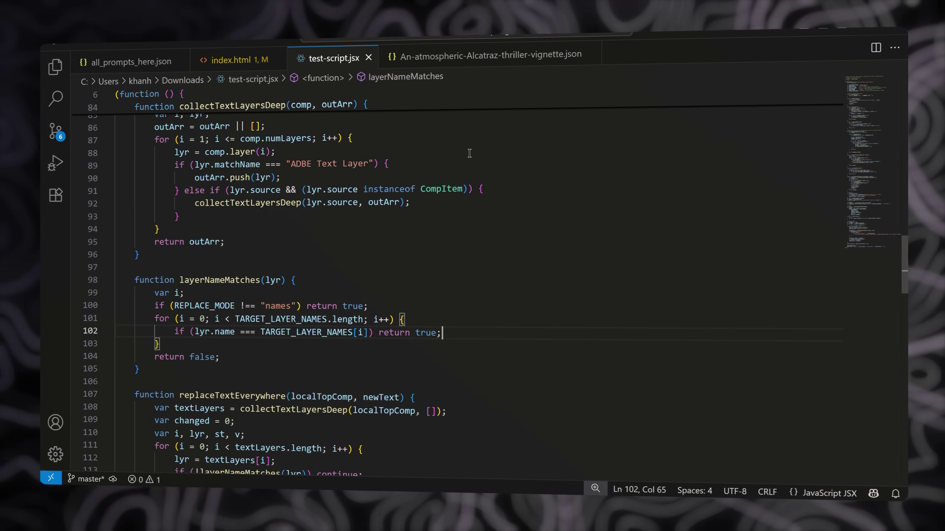